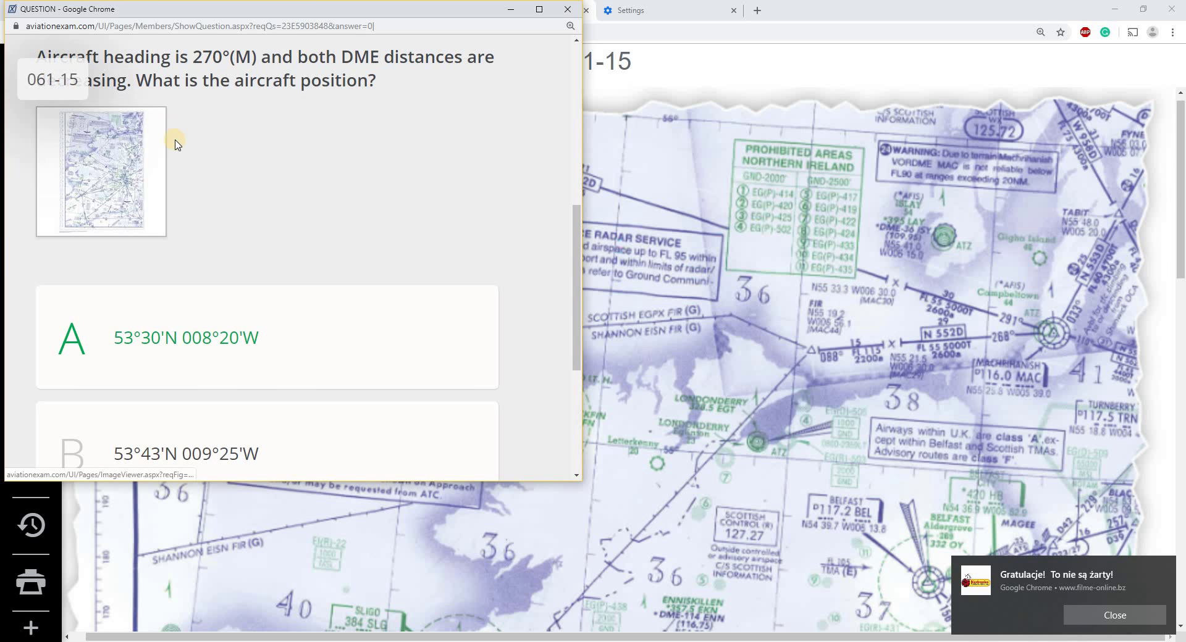
# Review the DME position question, locate the Connaught (CON) VOR on chart 061-15 and mark it with a small circle.
pyautogui.scroll(3, 178, 144)
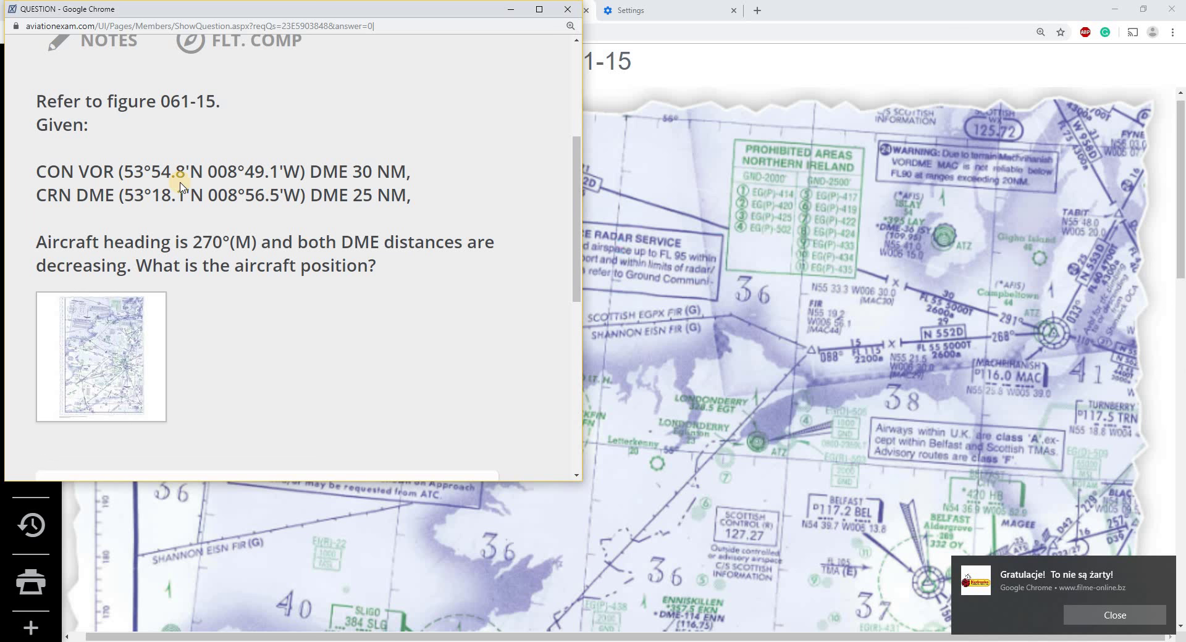
pyautogui.click(704, 276)
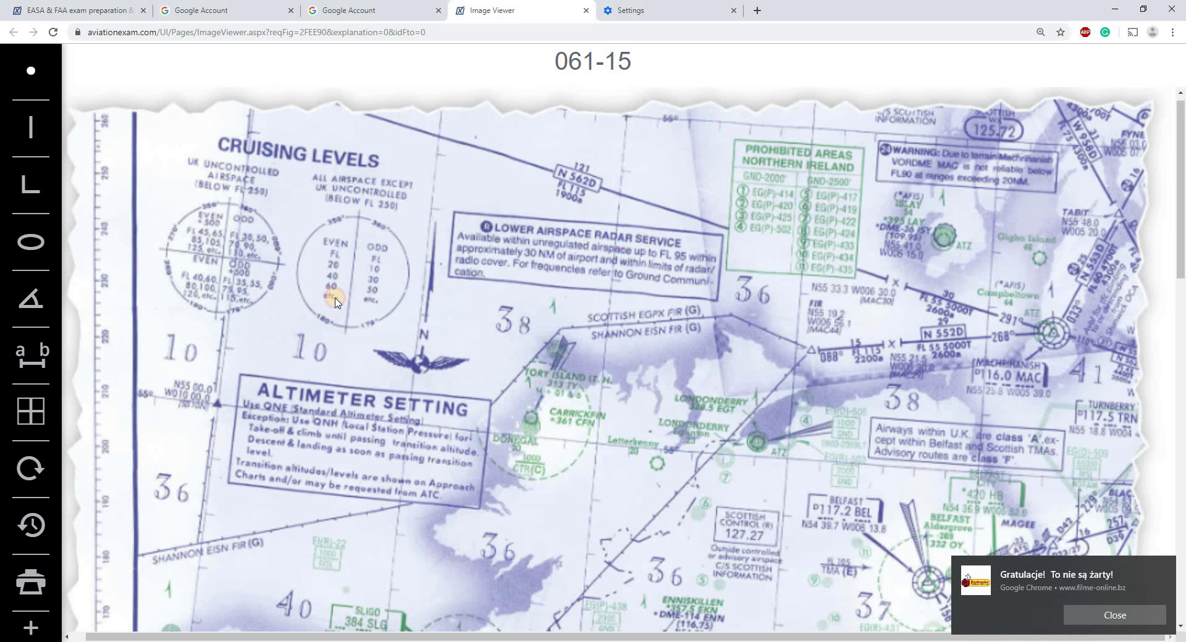
pyautogui.scroll(-7, 334, 302)
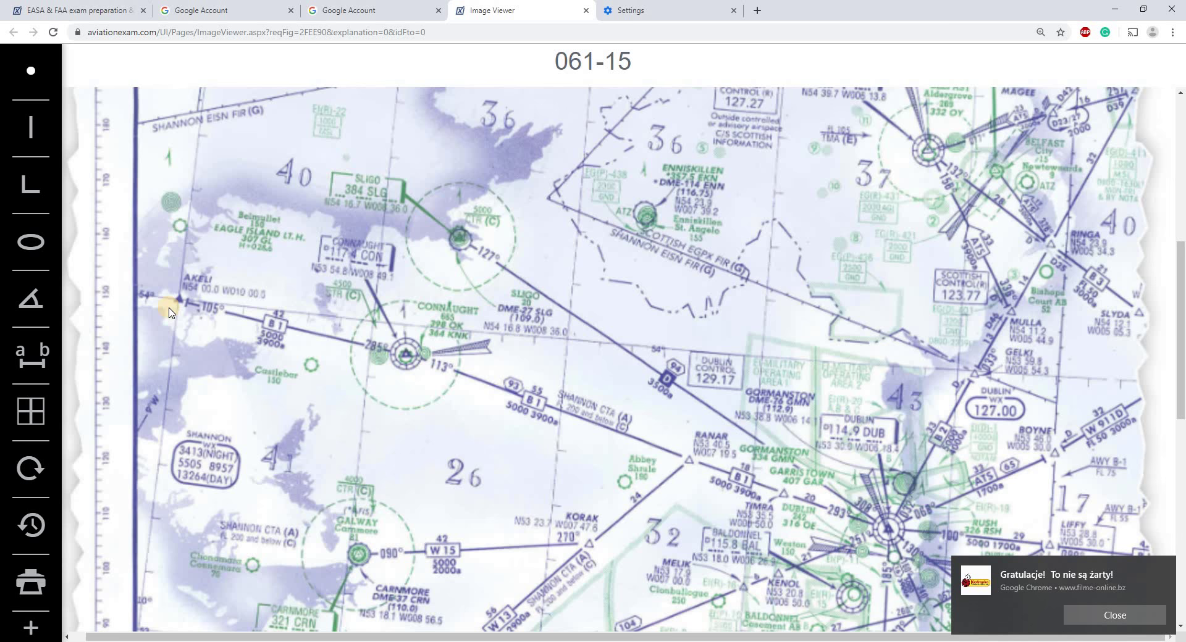
pyautogui.scroll(-5, 170, 312)
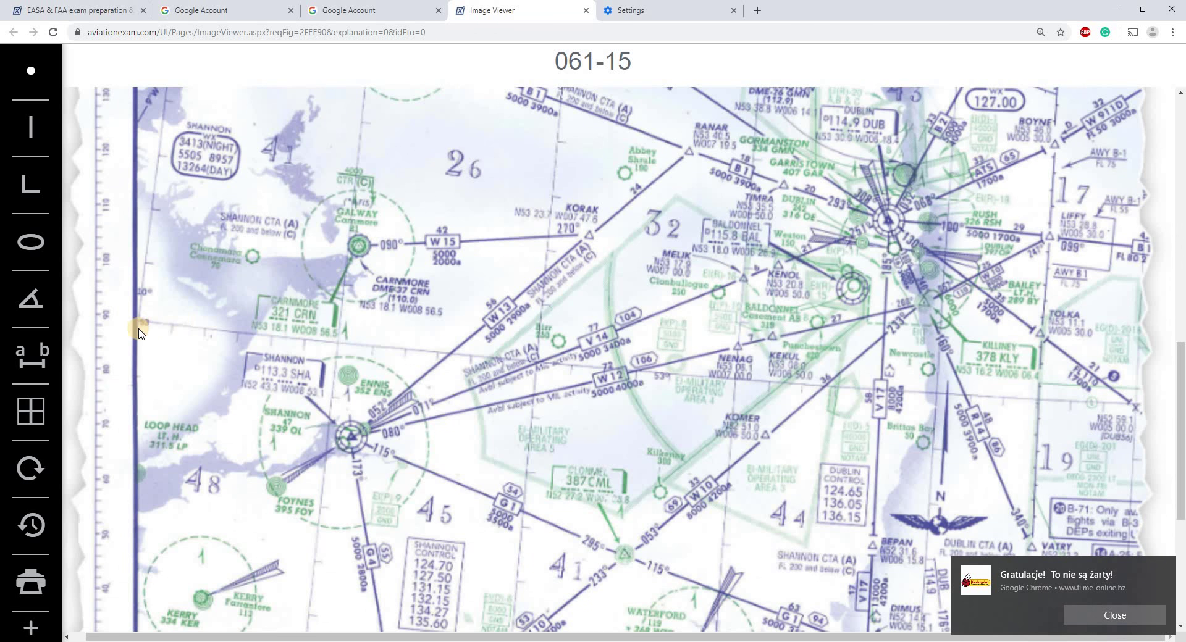
pyautogui.scroll(2, 147, 329)
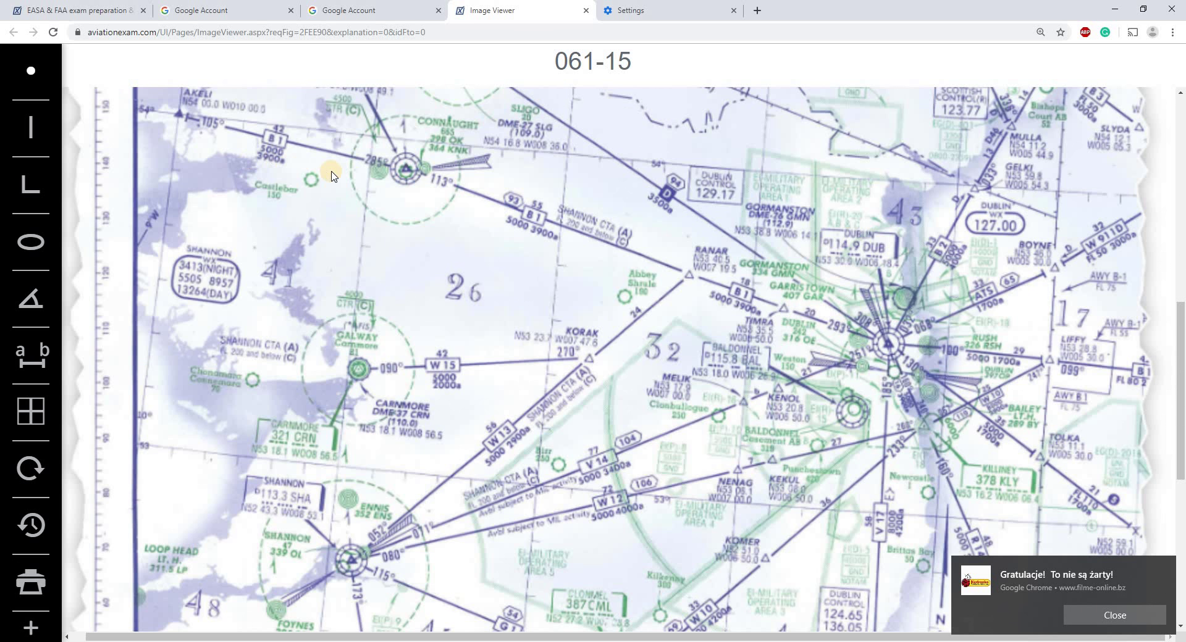
pyautogui.scroll(1, 370, 166)
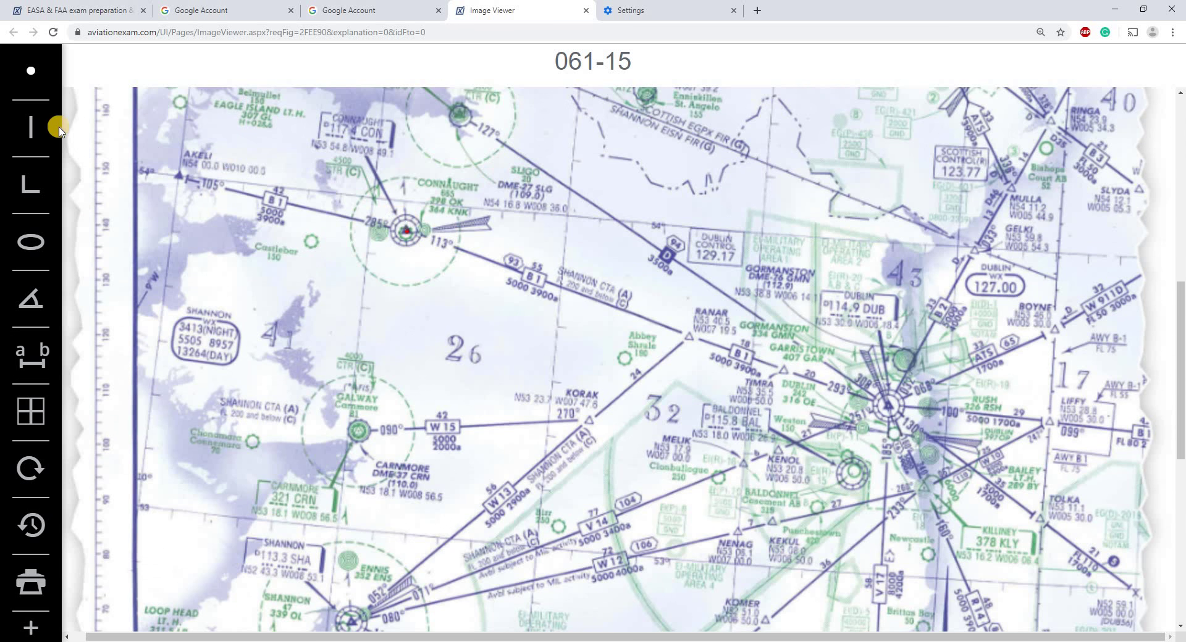
pyautogui.click(31, 242)
pyautogui.moveTo(421, 244); pyautogui.dragTo(417, 242)
pyautogui.click(33, 70)
# Check the second station given in the question and mark the Carnmore (CRN) DME near Galway with a small circle.
pyautogui.moveTo(407, 636)
pyautogui.click(444, 593)
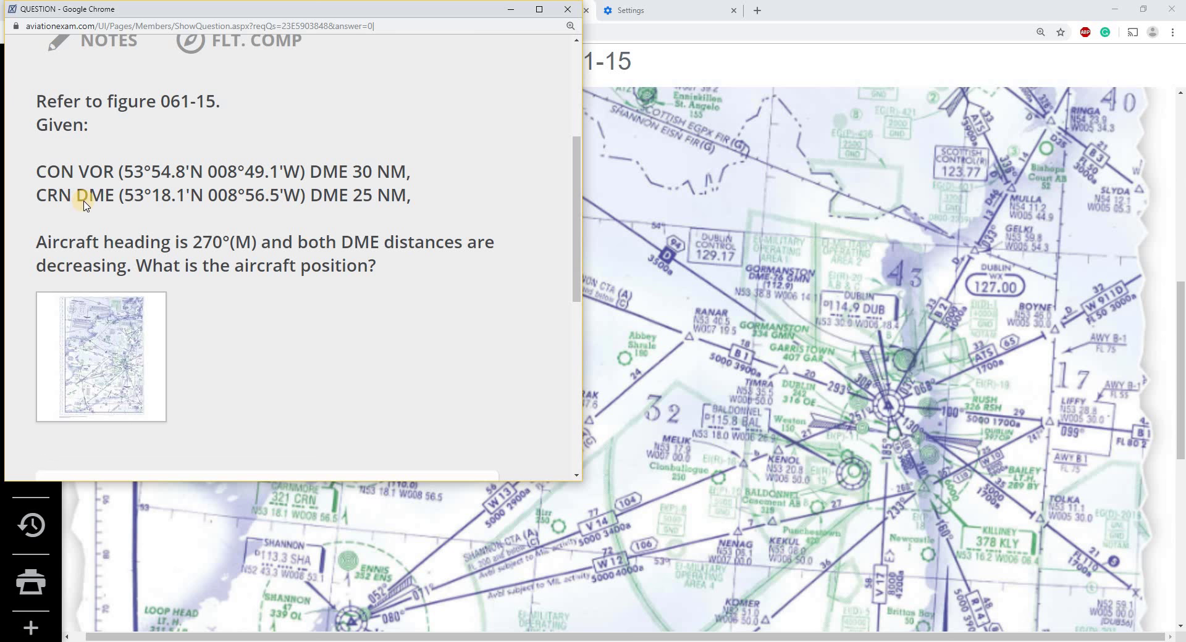
pyautogui.click(690, 279)
pyautogui.scroll(-3, 204, 433)
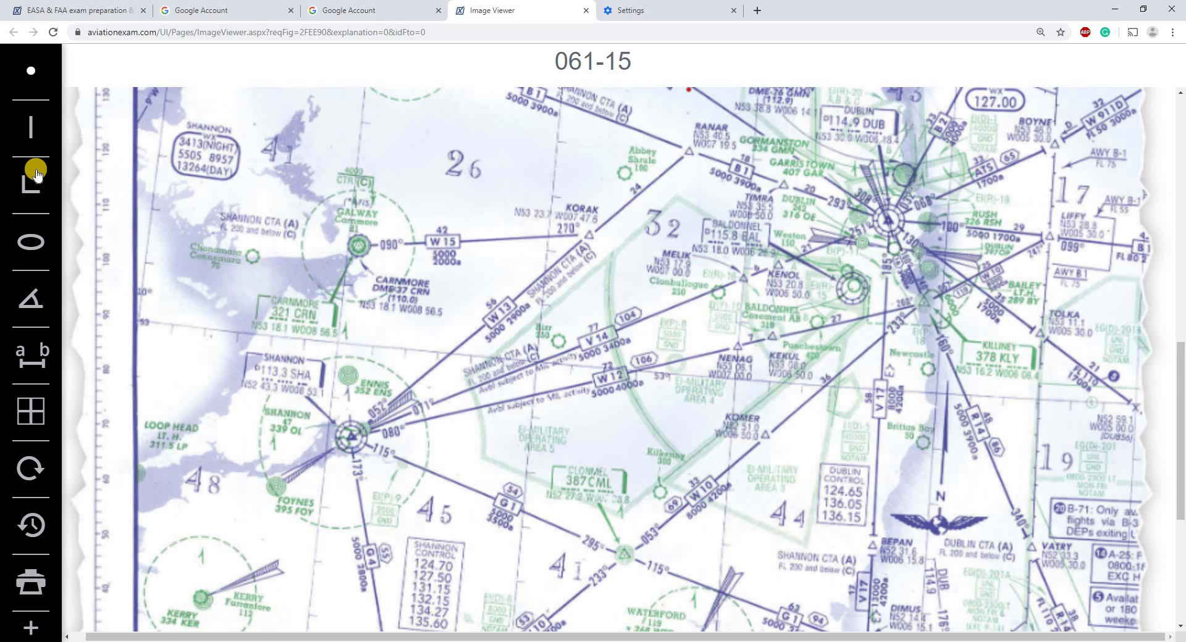
pyautogui.click(31, 242)
pyautogui.moveTo(358, 250); pyautogui.dragTo(374, 265)
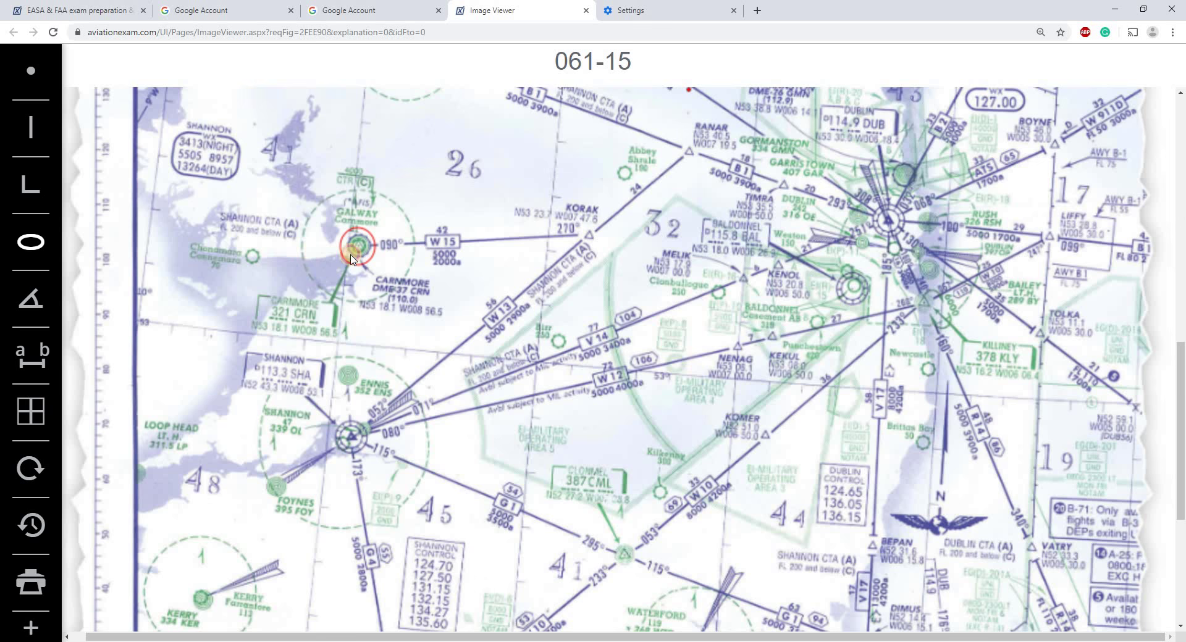
# Recheck the given DME distances and measure the span from 0 to 30 NM on the chart's nautical mile scale.
pyautogui.scroll(4, 464, 307)
pyautogui.scroll(-1, 465, 307)
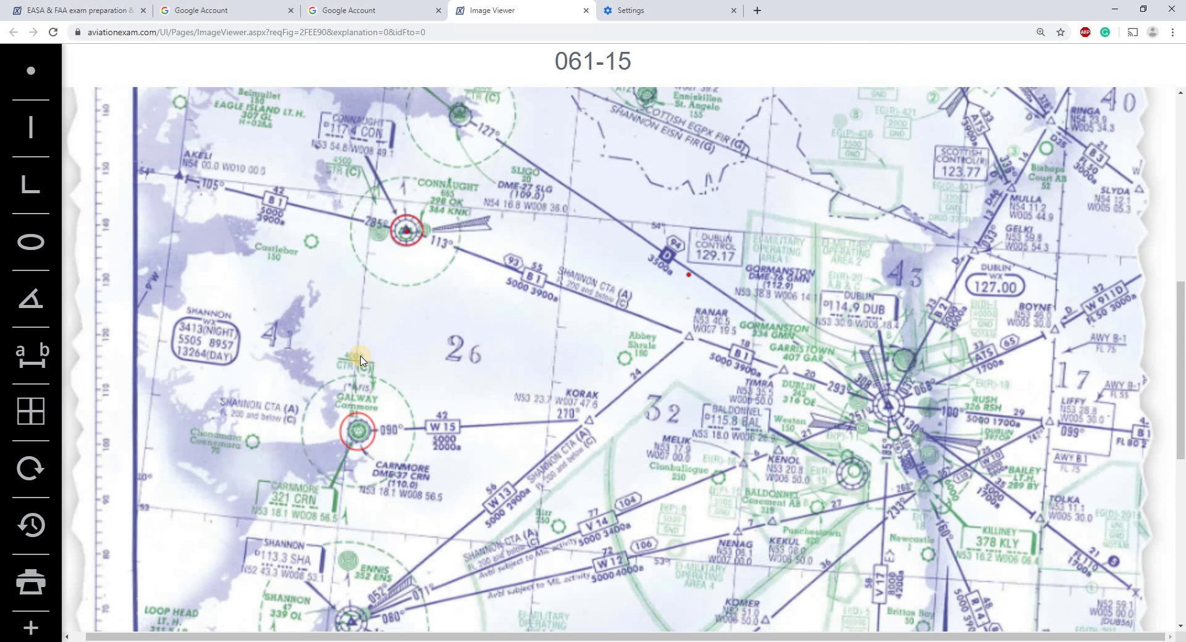
pyautogui.click(431, 593)
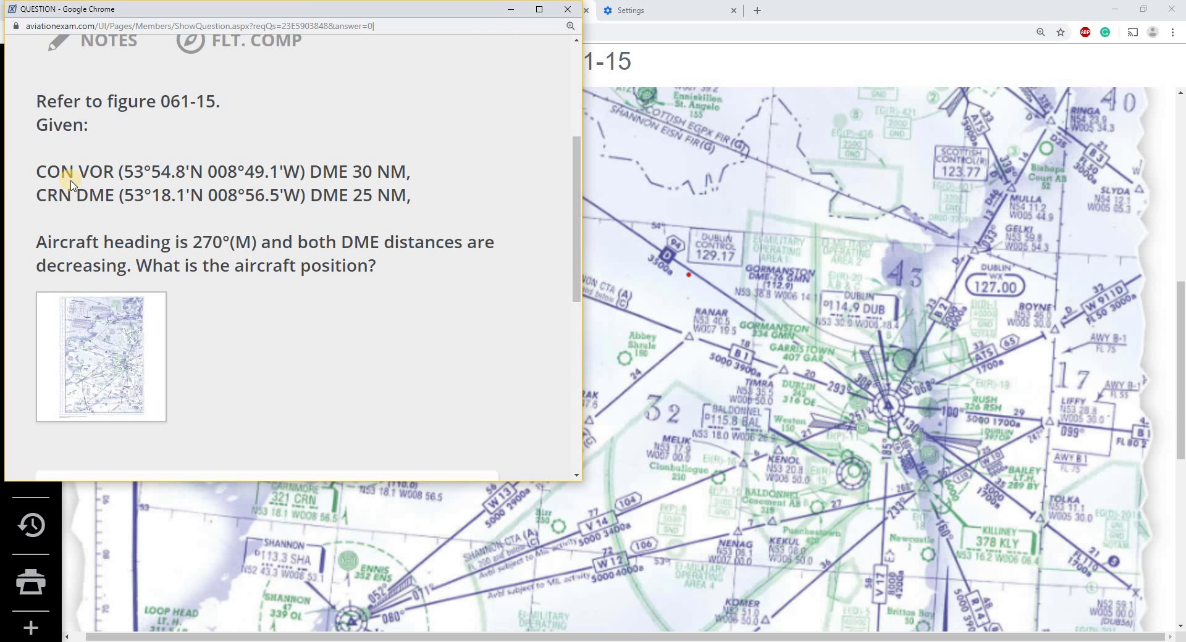
pyautogui.click(640, 206)
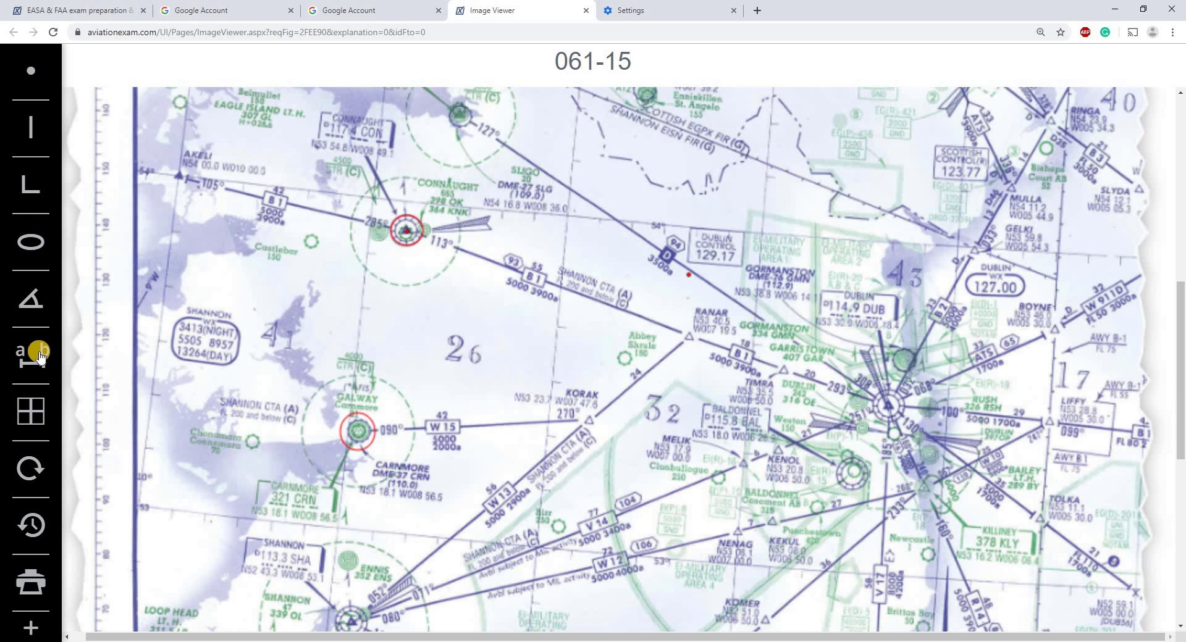
pyautogui.click(31, 127)
pyautogui.scroll(-8, 185, 312)
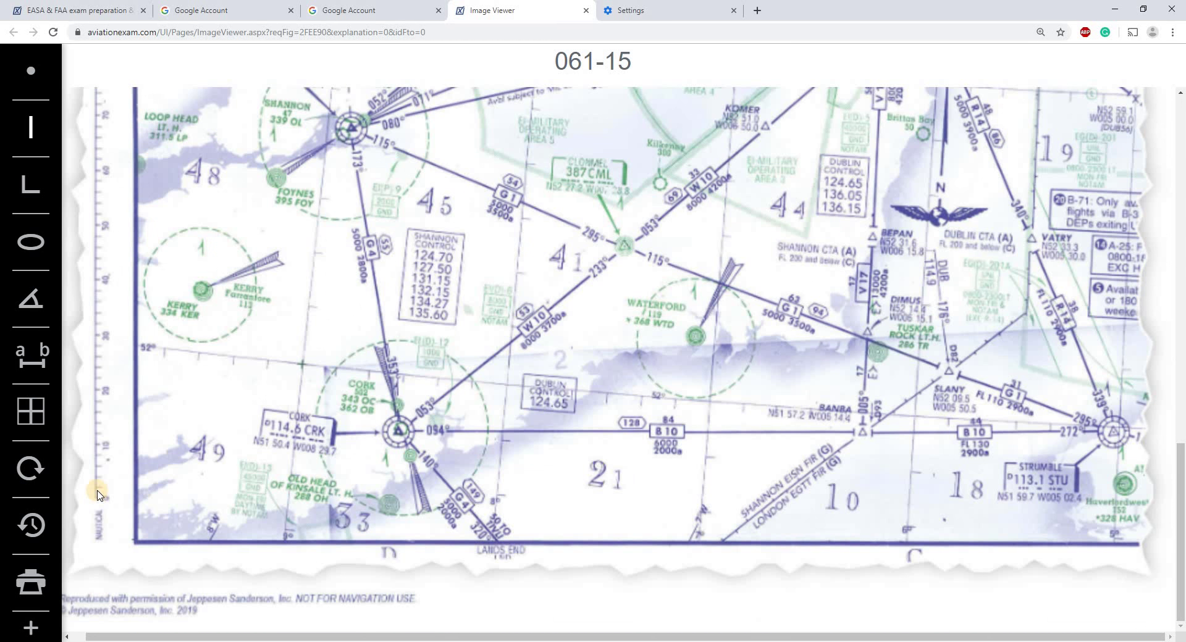
pyautogui.moveTo(97, 496); pyautogui.dragTo(95, 339)
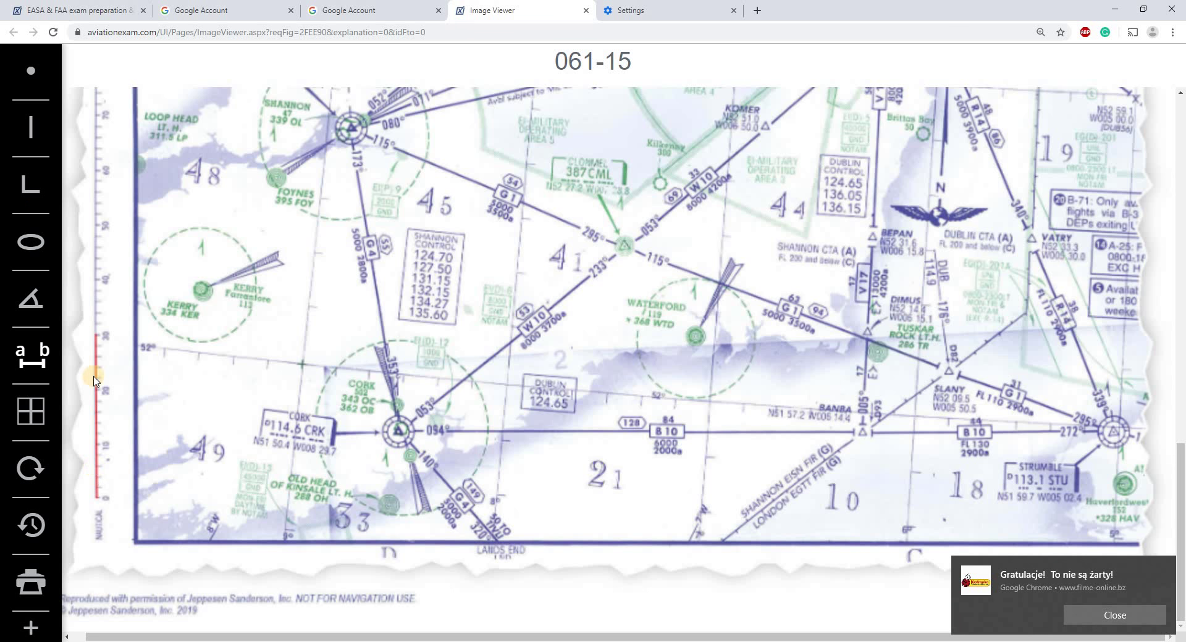
pyautogui.moveTo(95, 381); pyautogui.dragTo(96, 339)
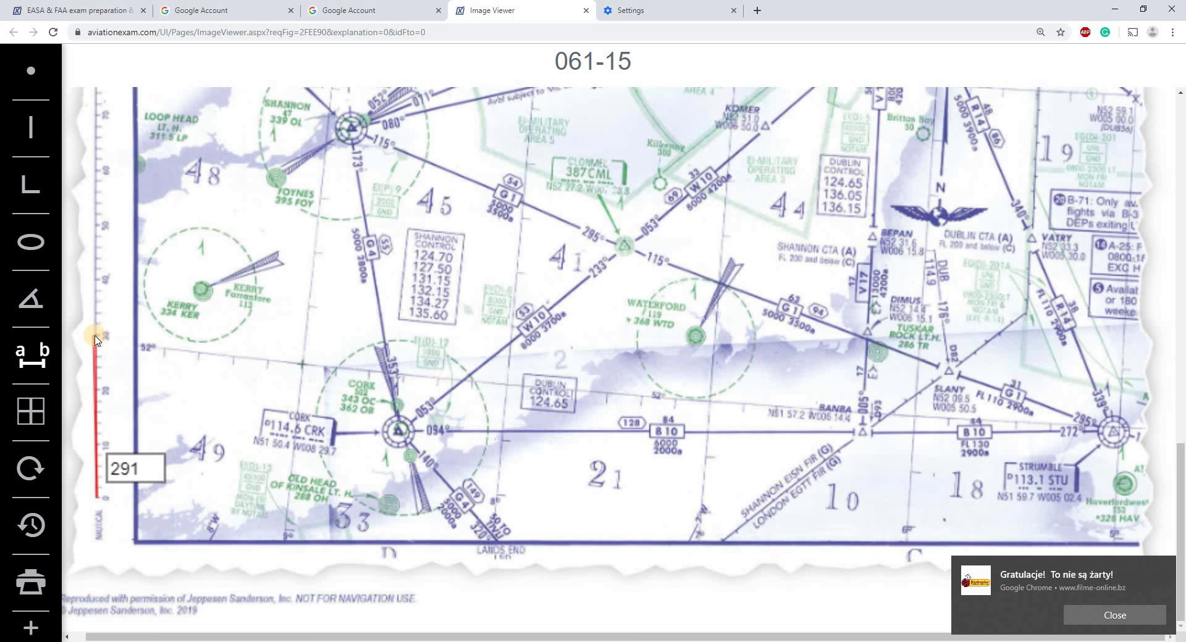
# Measure a 30 NM span of latitude northward along the 9°W meridian, starting at the 52°N parallel.
pyautogui.click(34, 70)
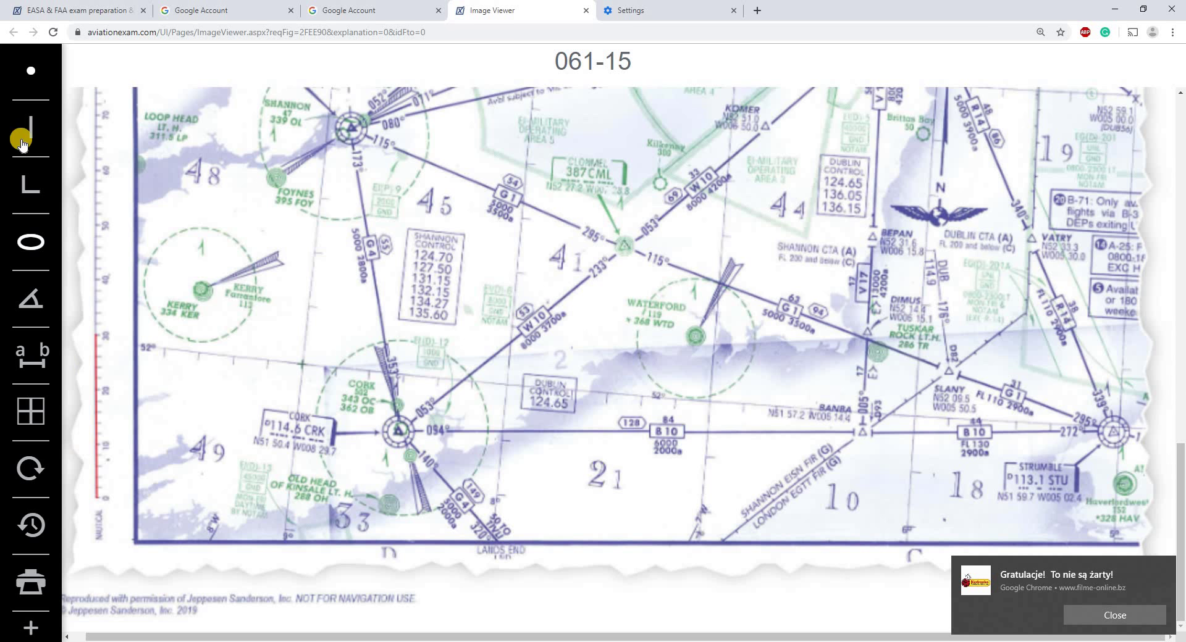
pyautogui.click(53, 361)
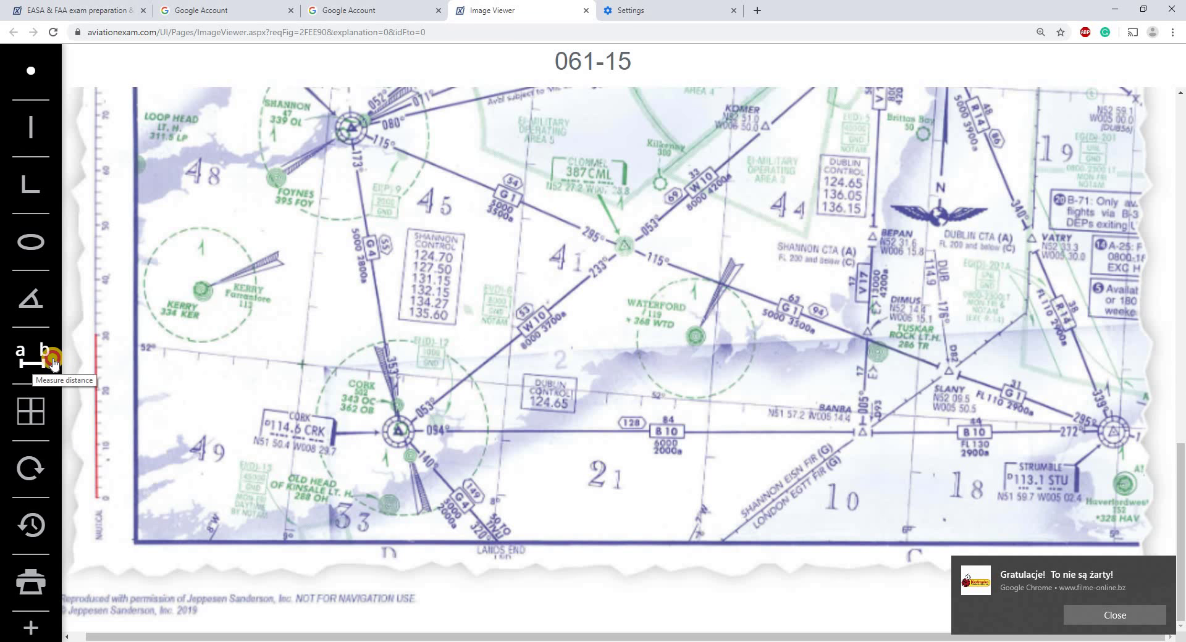
pyautogui.scroll(1, 247, 337)
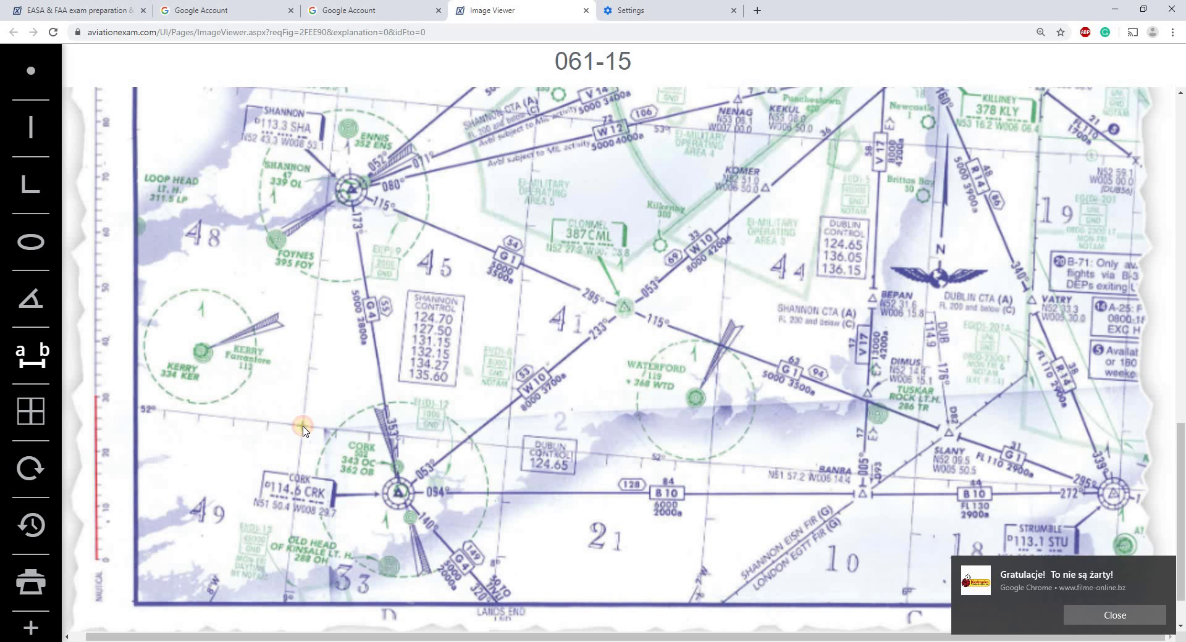
pyautogui.moveTo(303, 429); pyautogui.dragTo(321, 265)
pyautogui.click(320, 262)
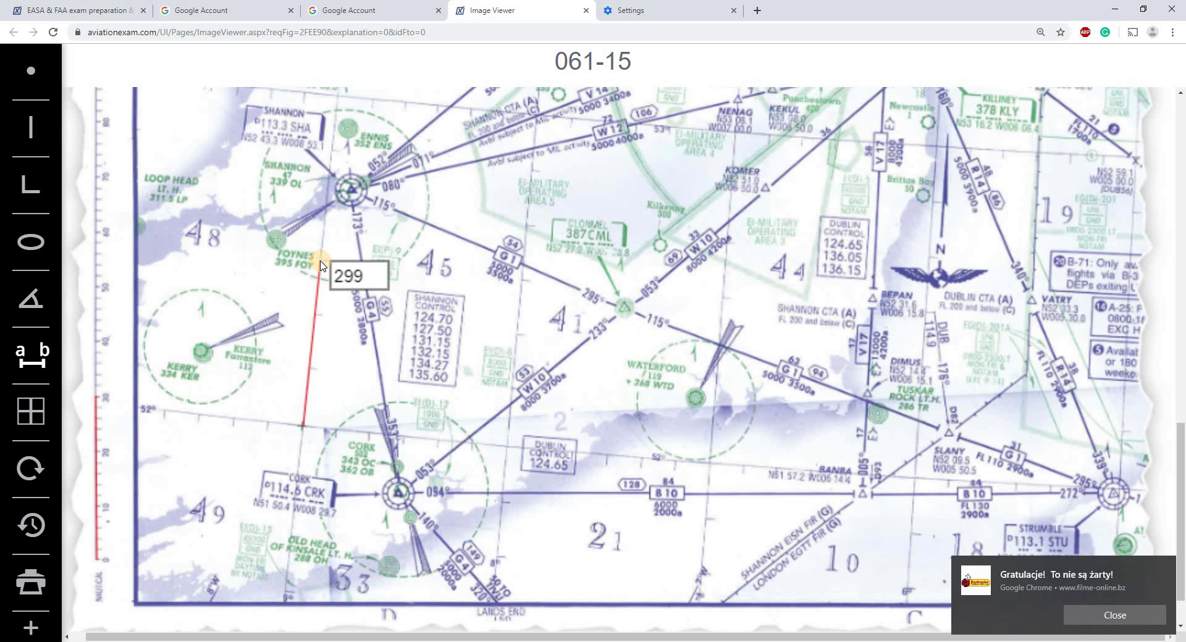
# Measure the 0 to 30 NM span of the nautical mile scale again to compare it with the meridian line.
pyautogui.click(27, 74)
pyautogui.click(38, 354)
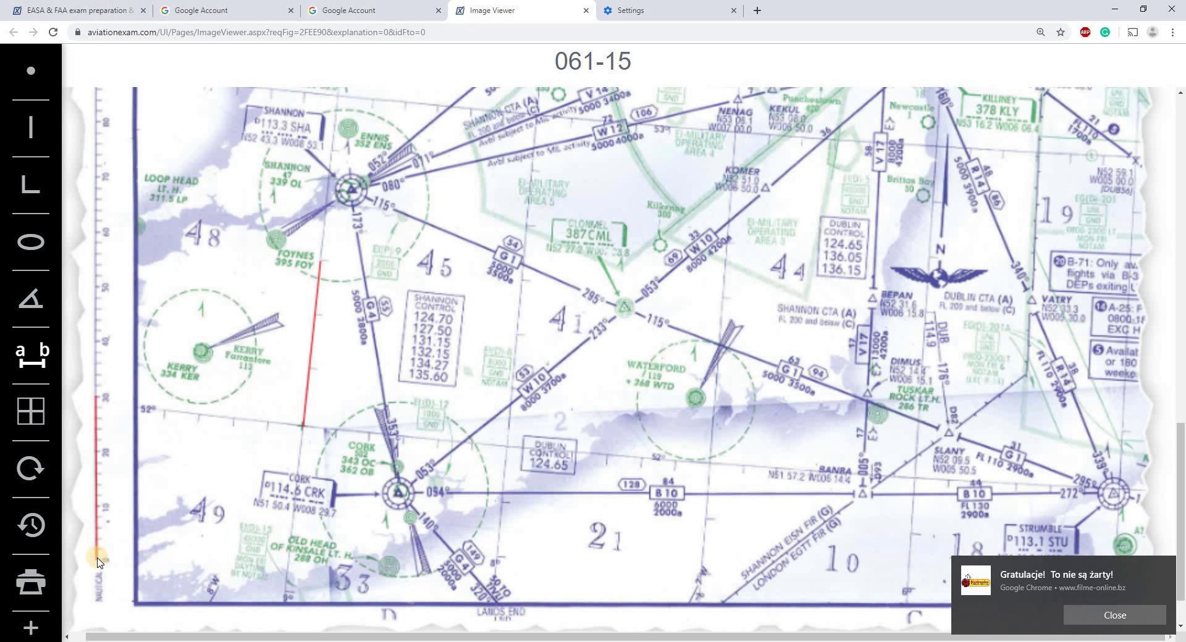
pyautogui.moveTo(97, 562); pyautogui.dragTo(97, 395)
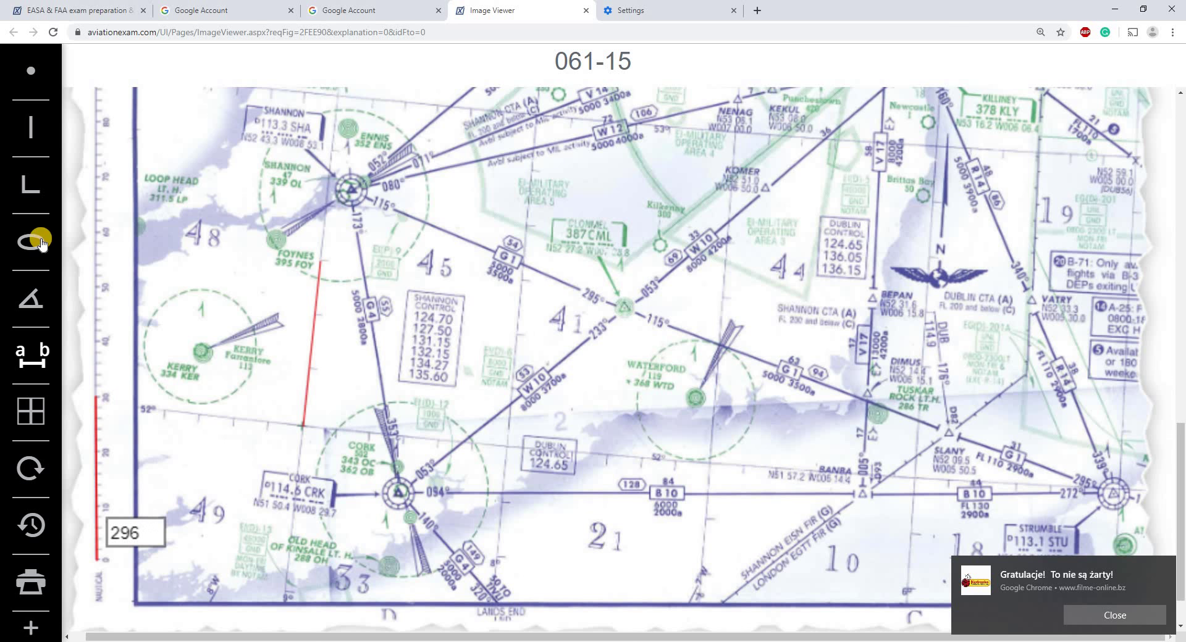
pyautogui.click(39, 362)
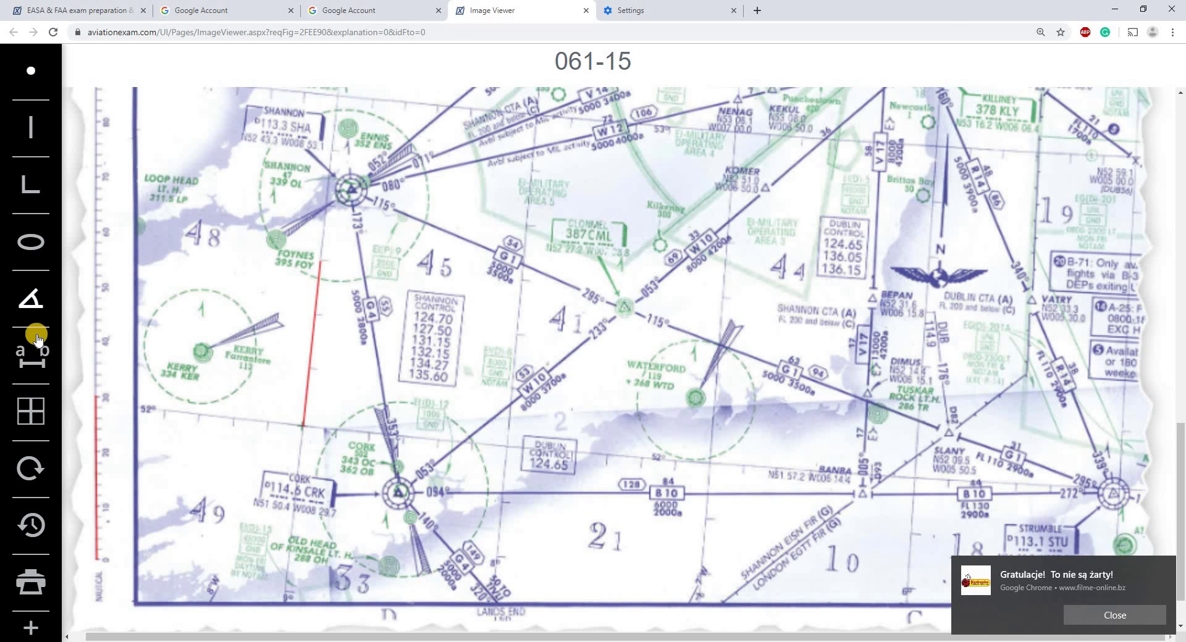
pyautogui.click(349, 344)
# Draw 30 NM distance lines from the CON VOR, one to the north and one to the south.
pyautogui.scroll(4, 350, 291)
pyautogui.scroll(5, 349, 291)
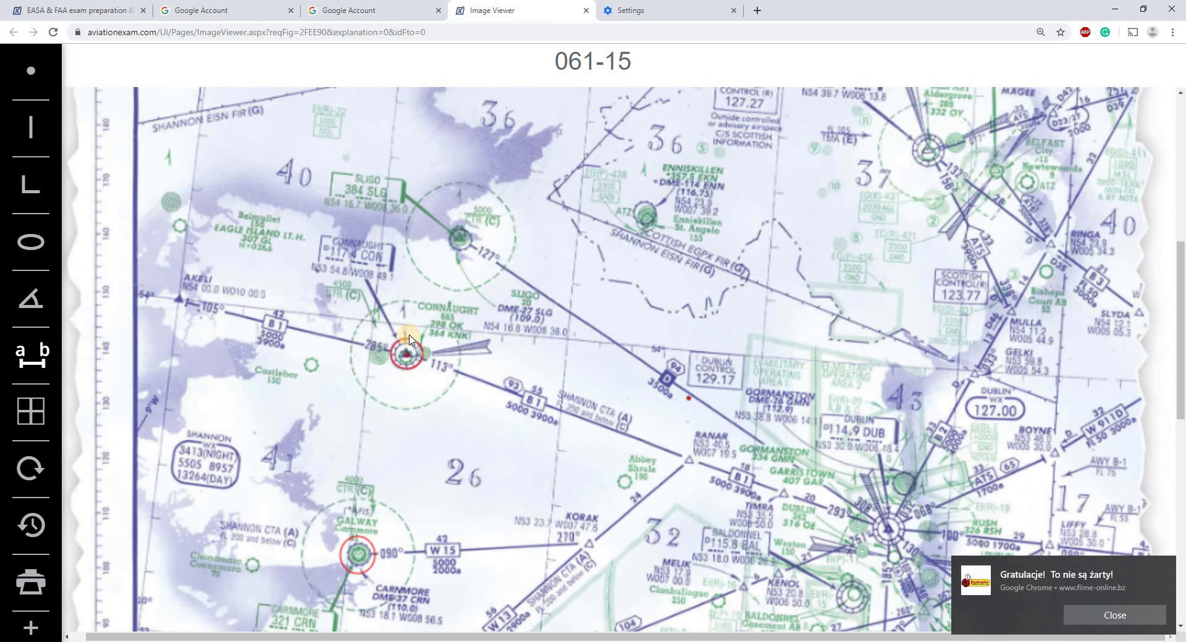
pyautogui.click(408, 358)
pyautogui.moveTo(406, 360); pyautogui.dragTo(421, 192)
pyautogui.click(32, 359)
pyautogui.moveTo(405, 358); pyautogui.dragTo(386, 525)
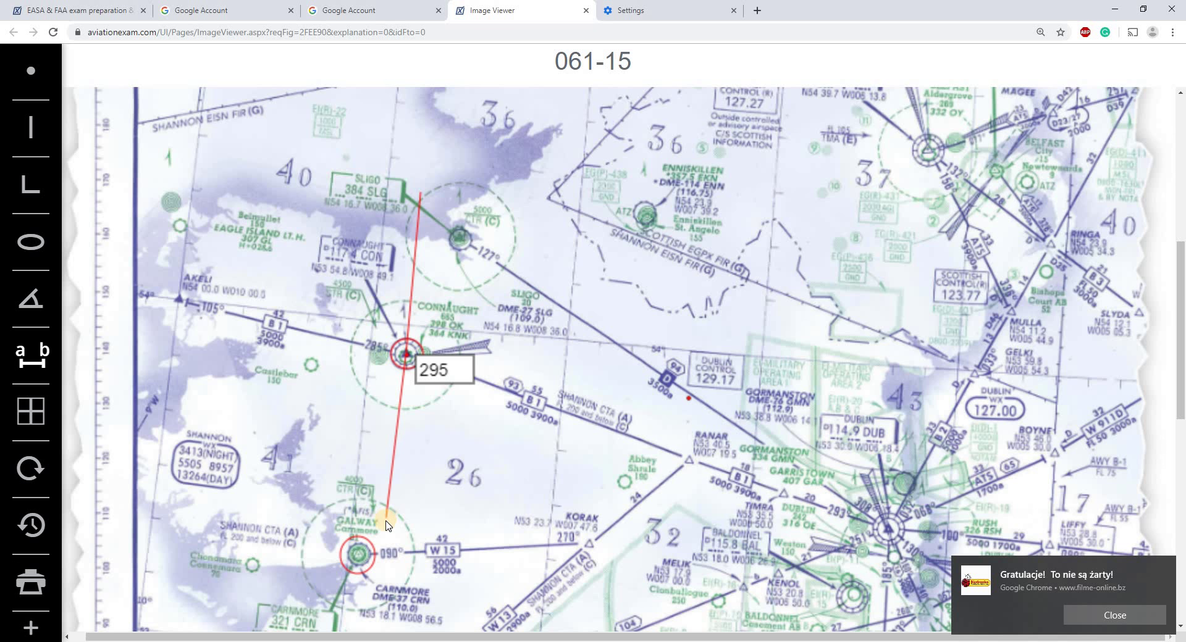
pyautogui.click(386, 519)
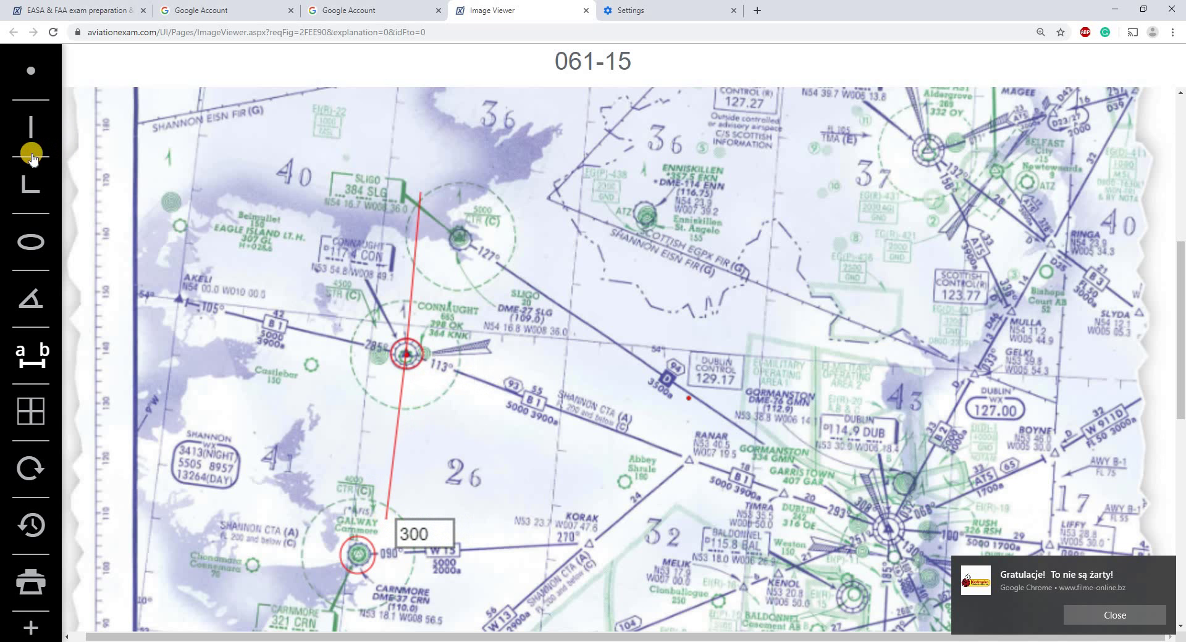
# Draw 30 NM distance lines west and east from the CON VOR, about 293 and 294 units long.
pyautogui.click(32, 354)
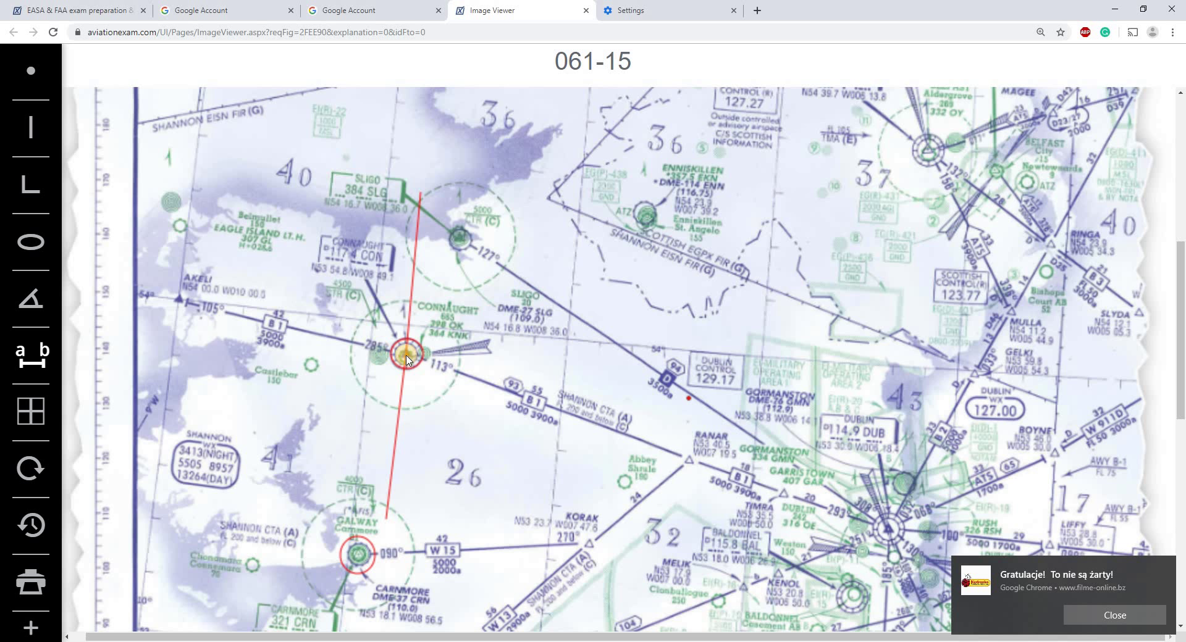
pyautogui.moveTo(407, 360); pyautogui.dragTo(246, 345)
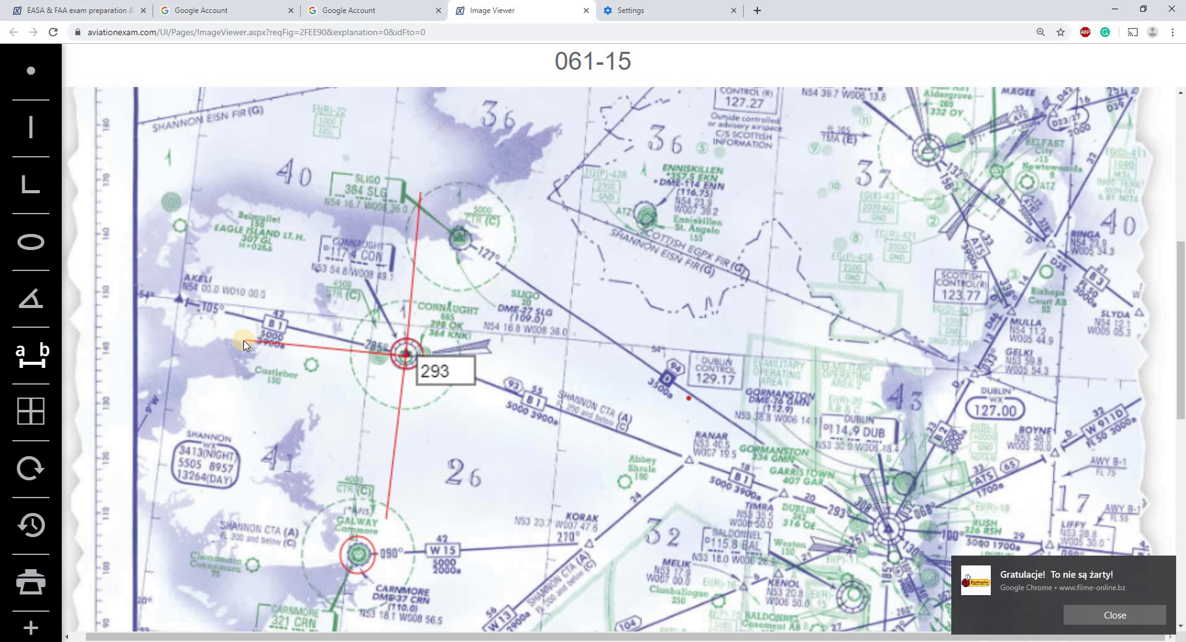
pyautogui.click(31, 127)
pyautogui.click(32, 351)
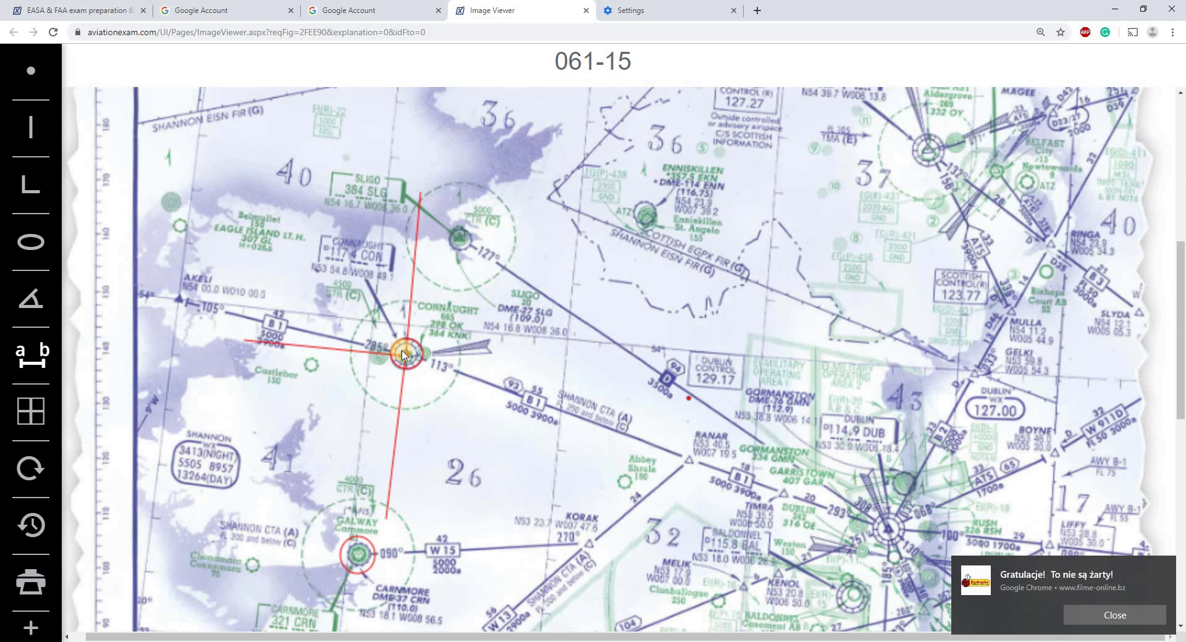
pyautogui.moveTo(406, 360); pyautogui.dragTo(568, 372)
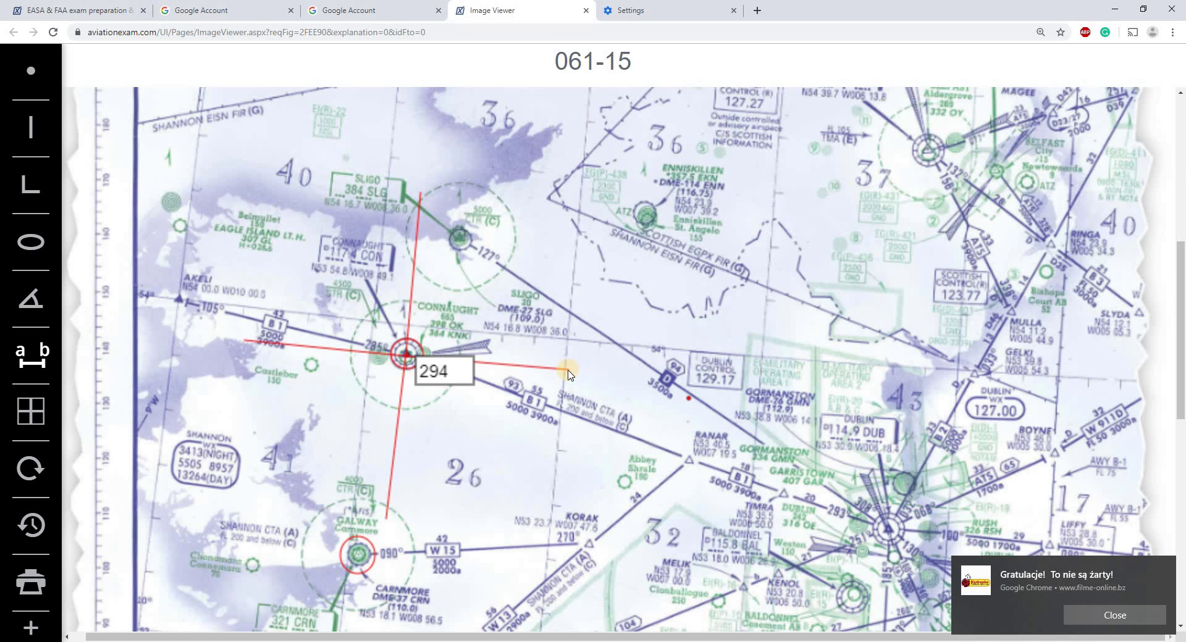
pyautogui.click(22, 68)
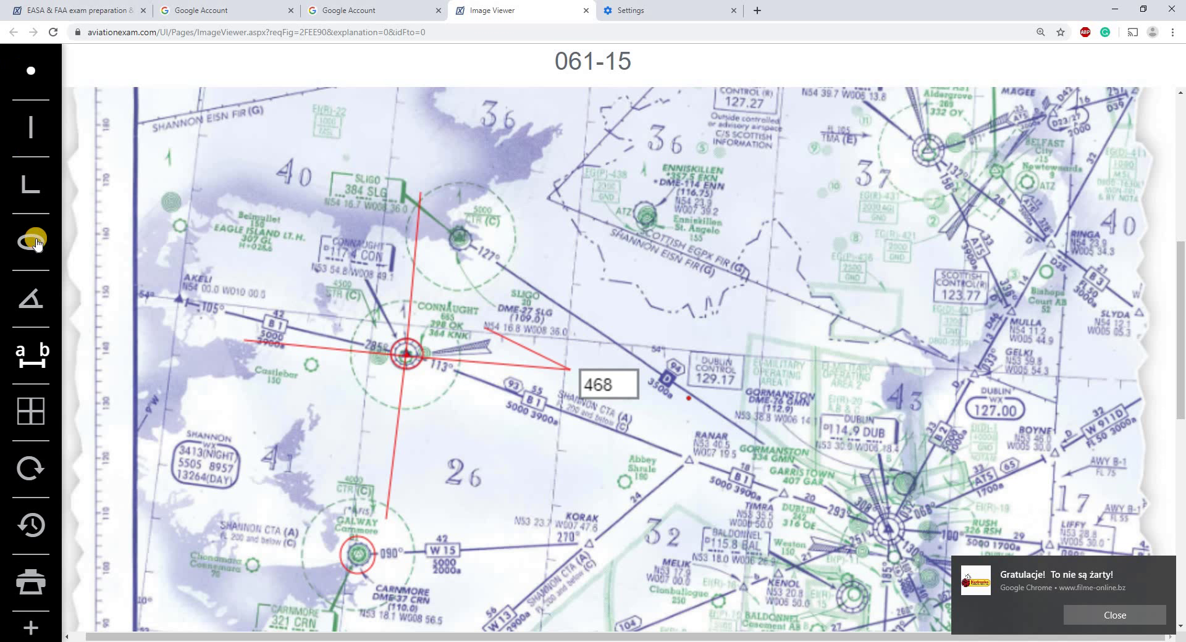
pyautogui.click(37, 335)
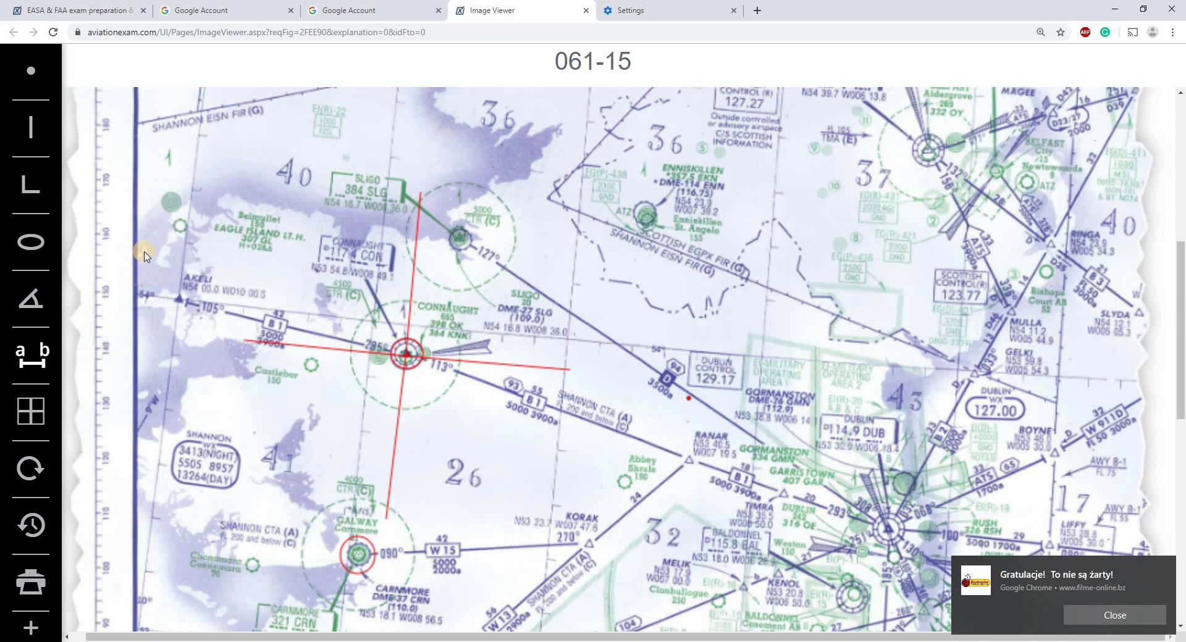
# Try to draw a 30 NM radius circle around the CON VOR through the ends of the distance lines.
pyautogui.click(42, 250)
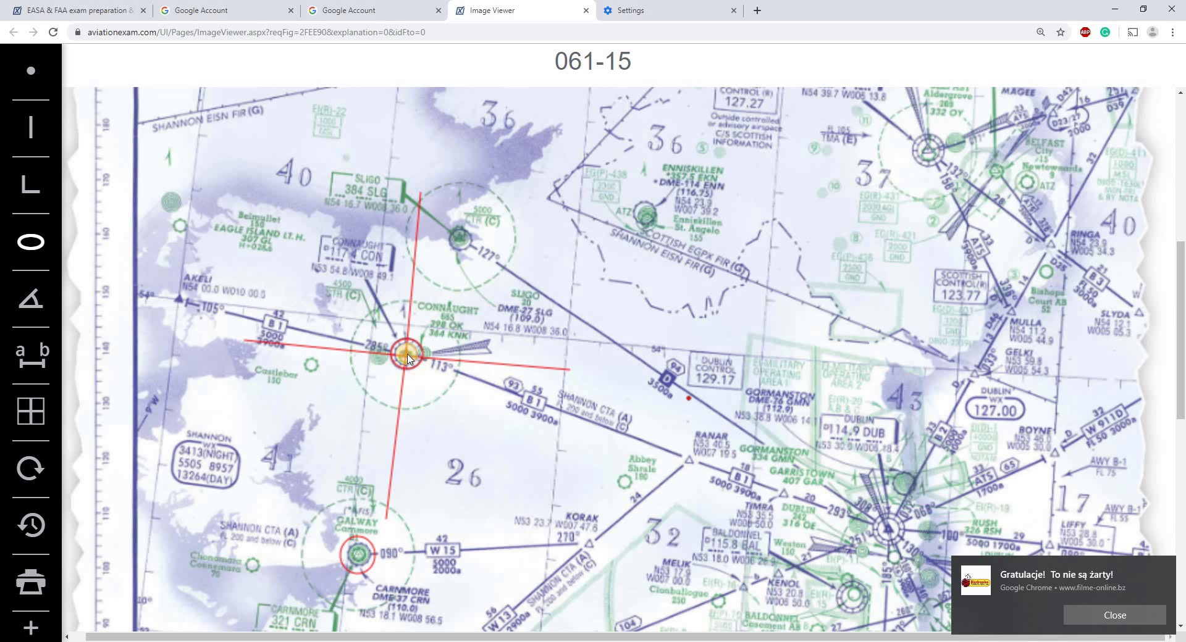
pyautogui.moveTo(407, 357); pyautogui.dragTo(568, 522)
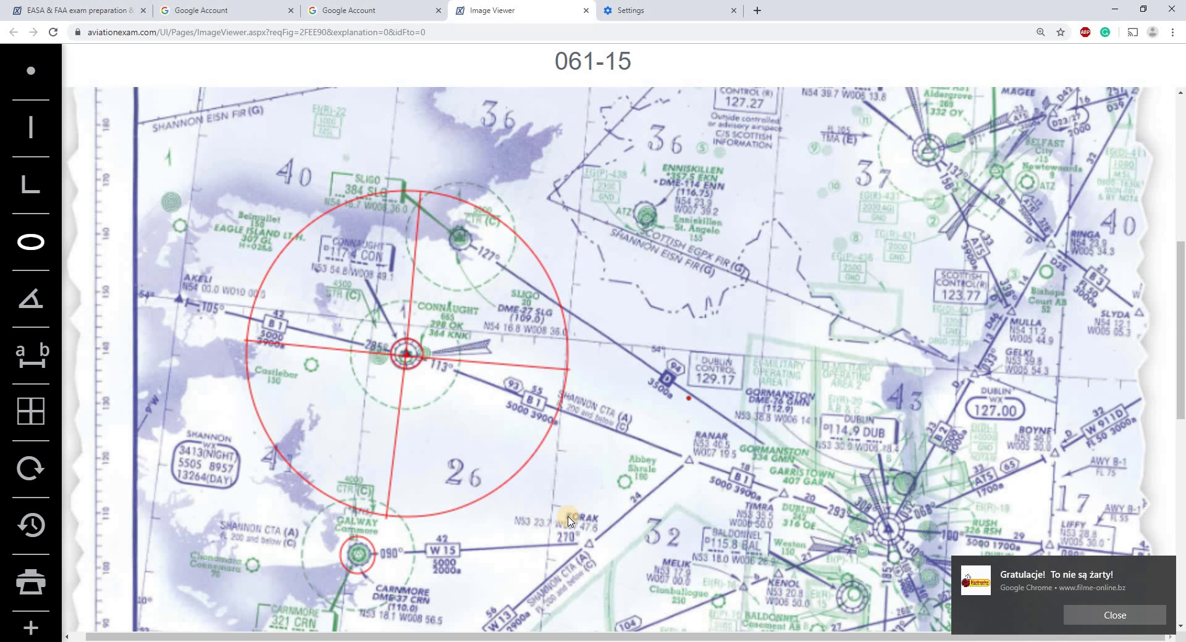
pyautogui.click(34, 77)
# Draw 30 NM distance lines southwest and south-southwest from the CON VOR, about 297 and 291 units long.
pyautogui.click(32, 355)
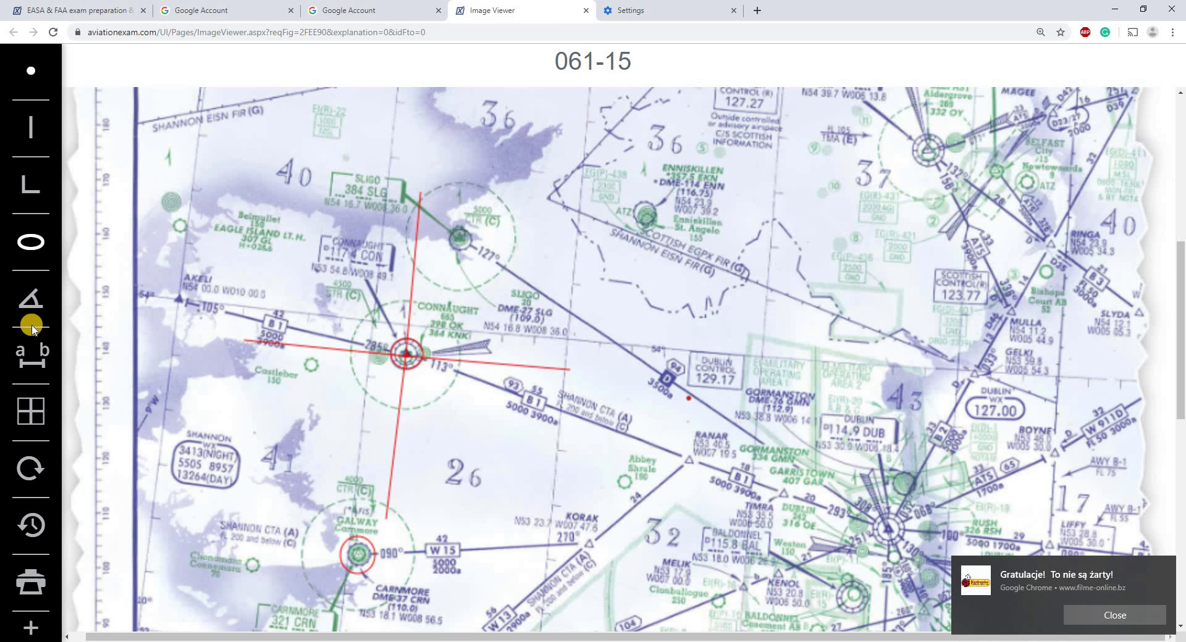
pyautogui.click(407, 358)
pyautogui.moveTo(406, 362); pyautogui.dragTo(278, 454)
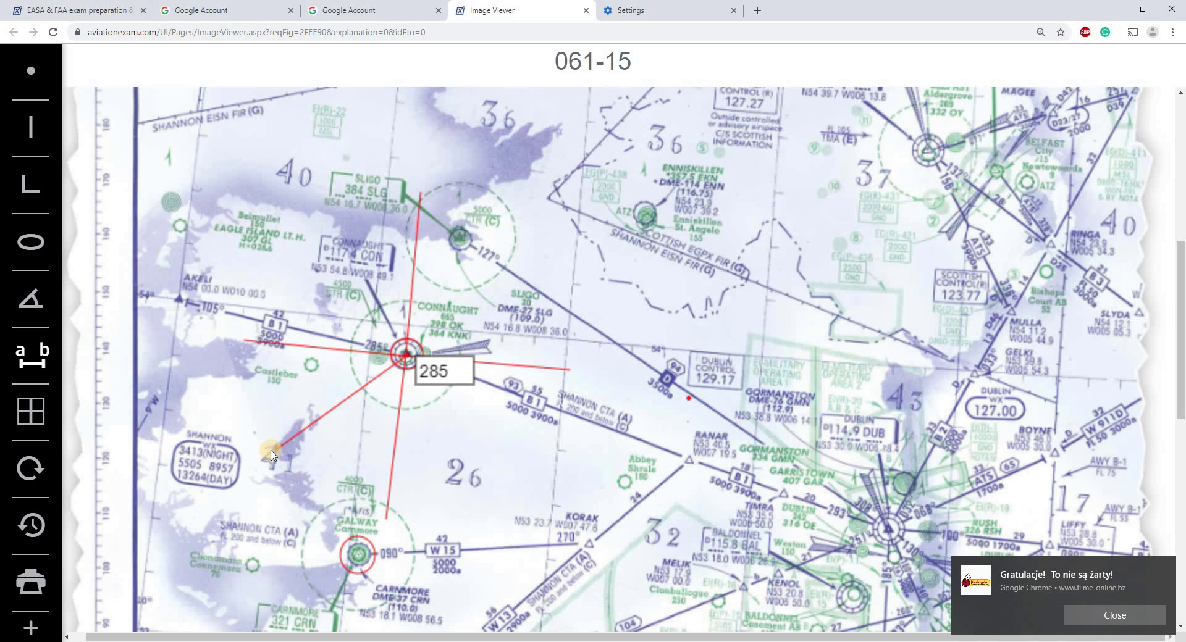
pyautogui.moveTo(272, 454); pyautogui.dragTo(270, 455)
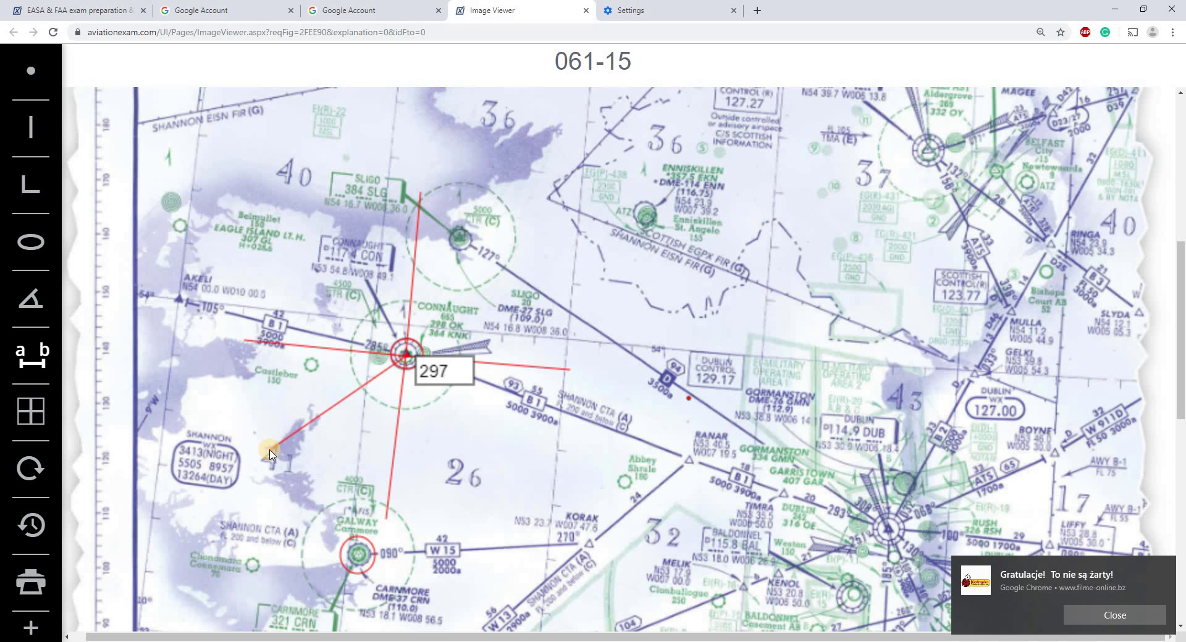
pyautogui.click(269, 450)
pyautogui.click(38, 72)
pyautogui.click(44, 327)
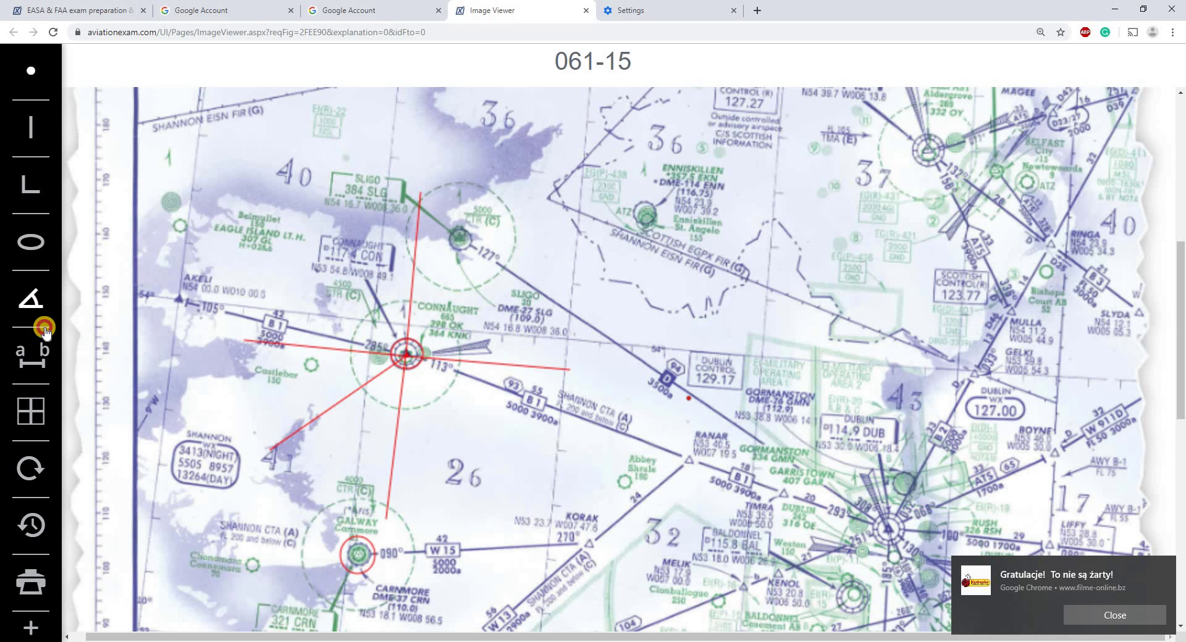
pyautogui.click(44, 331)
pyautogui.moveTo(405, 361); pyautogui.dragTo(318, 500)
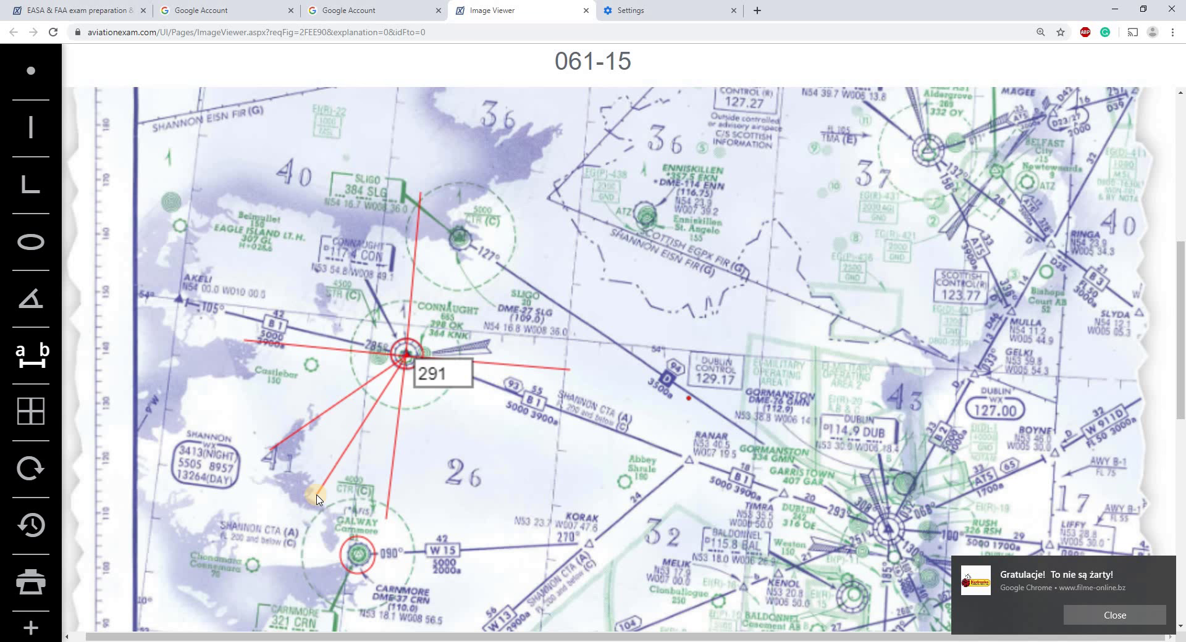
pyautogui.click(33, 142)
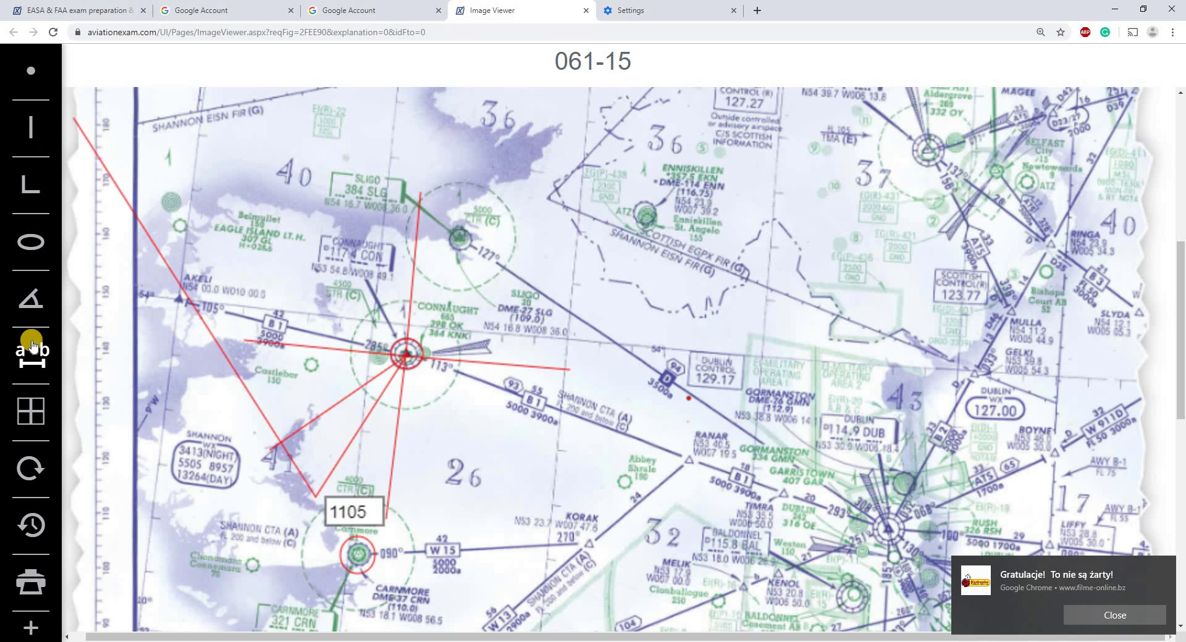
# Draw 30 NM distance lines south-southeast and southeast from the CON VOR, the southeast one about 295 units long.
pyautogui.click(33, 345)
pyautogui.click(411, 363)
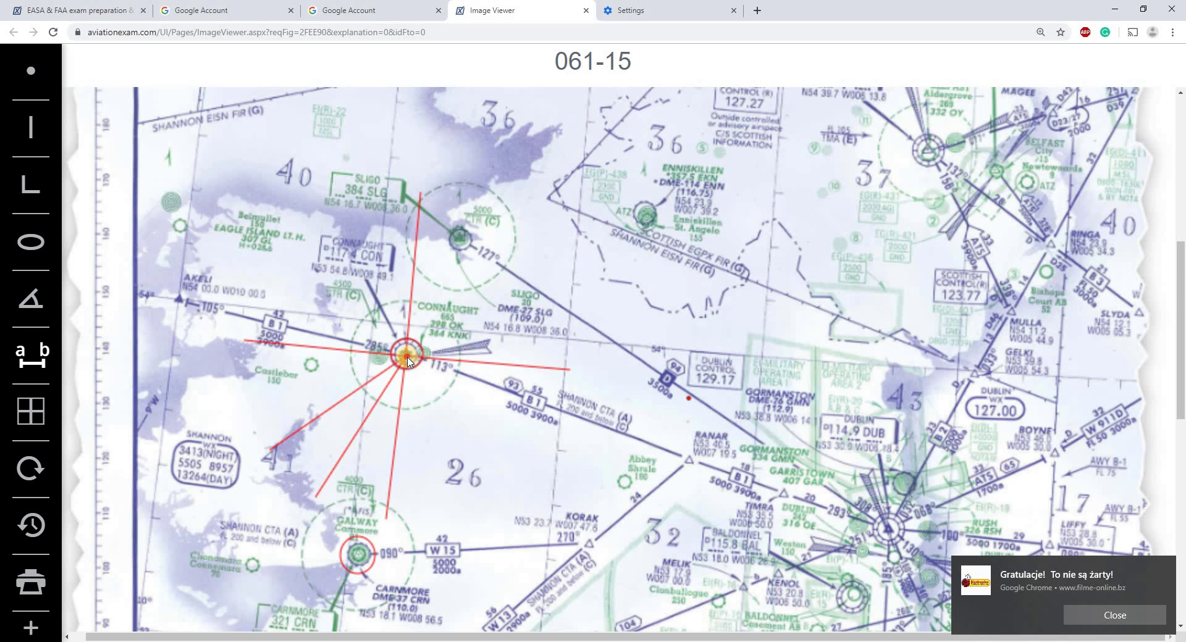
pyautogui.moveTo(407, 361); pyautogui.dragTo(452, 516)
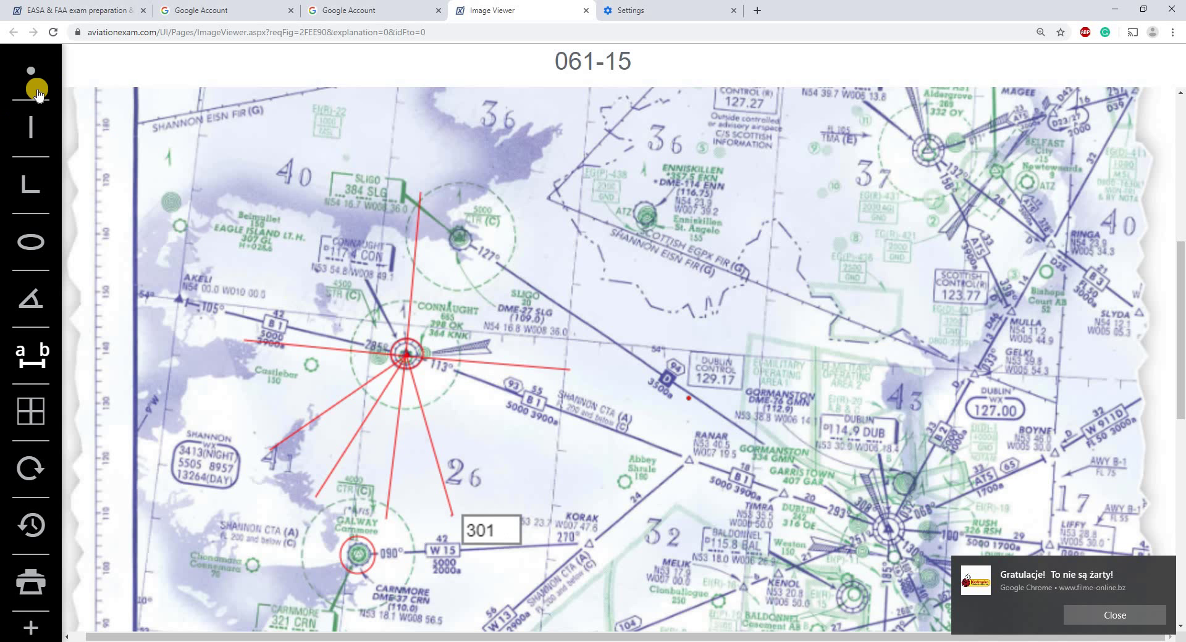
pyautogui.click(413, 362)
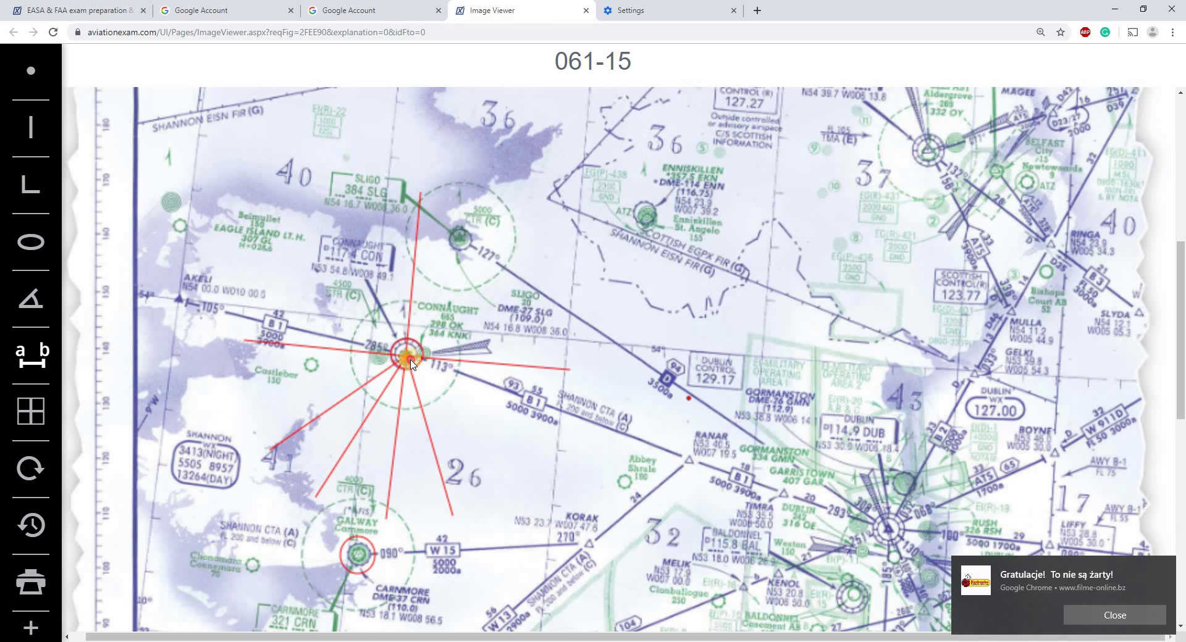
pyautogui.moveTo(411, 363); pyautogui.dragTo(489, 505)
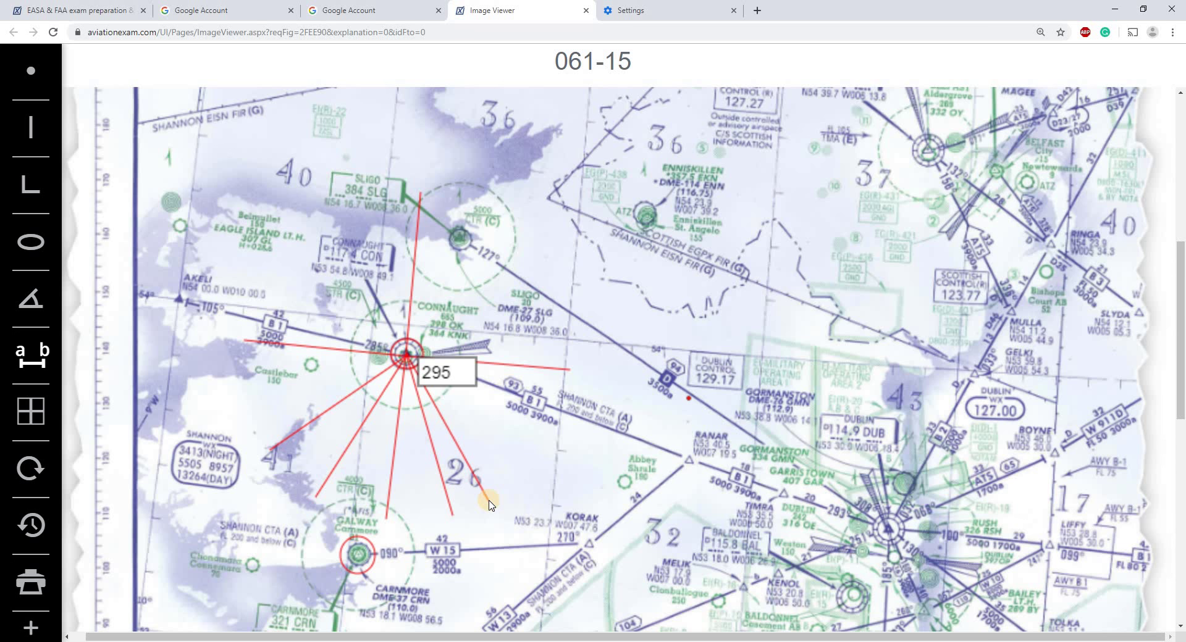
pyautogui.click(489, 501)
pyautogui.click(28, 73)
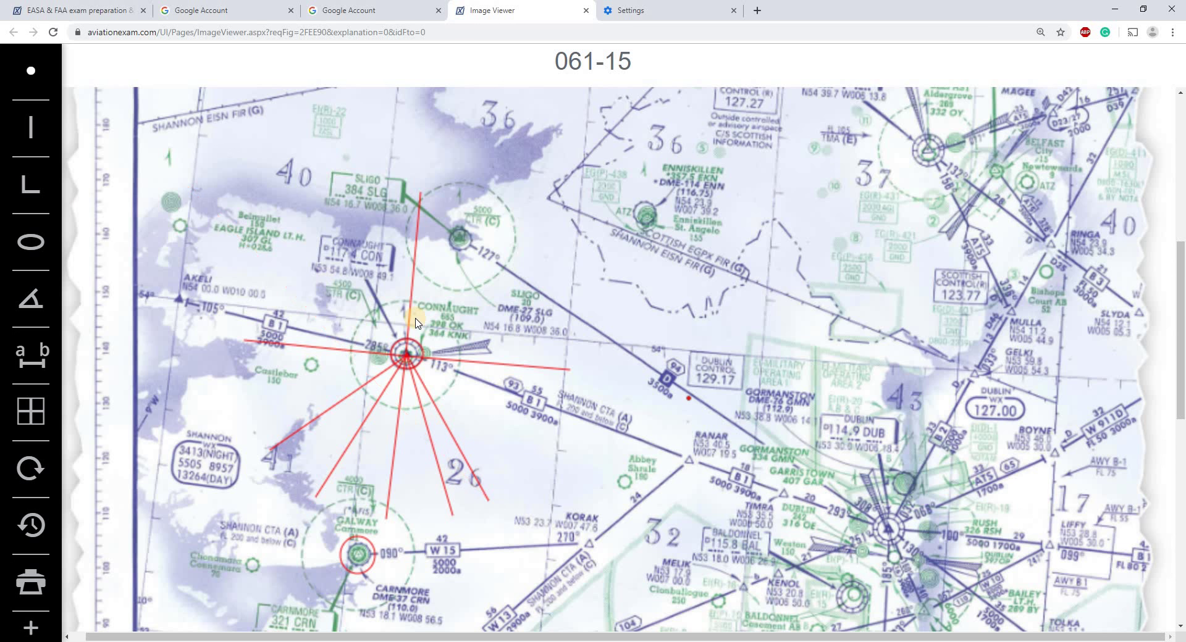
# Join the outer ends of the CON distance lines with straight segments and draw a 30 NM circle around the VOR through them.
pyautogui.scroll(-1, 417, 329)
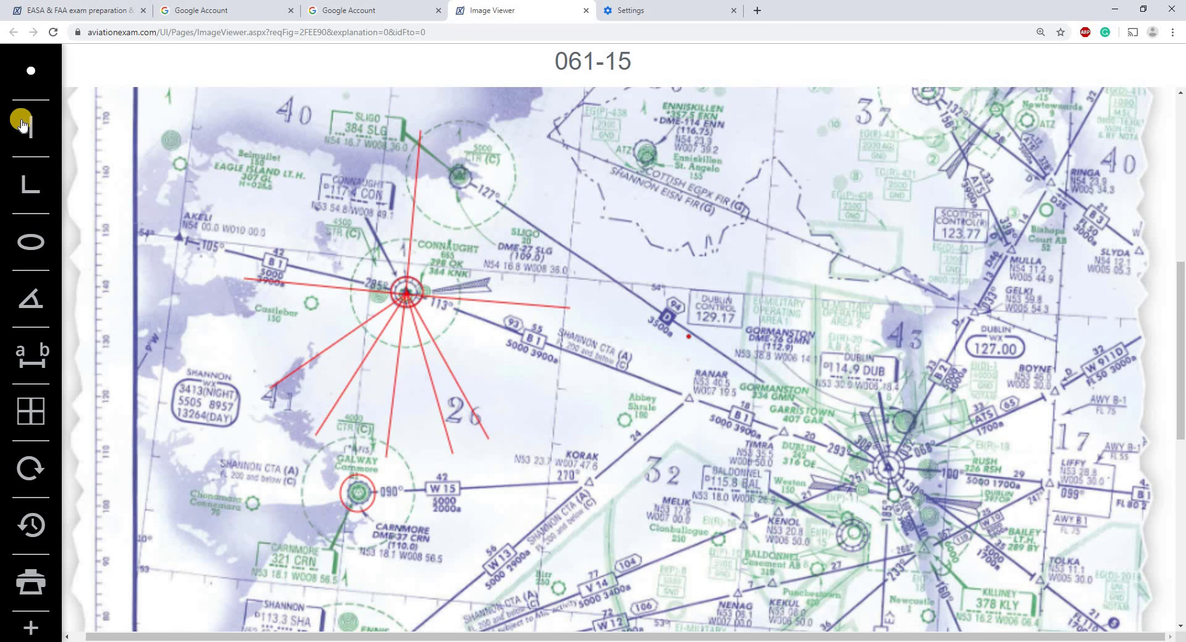
pyautogui.moveTo(243, 283)
pyautogui.mouseDown()
pyautogui.moveTo(267, 382)
pyautogui.moveTo(317, 439)
pyautogui.mouseUp()
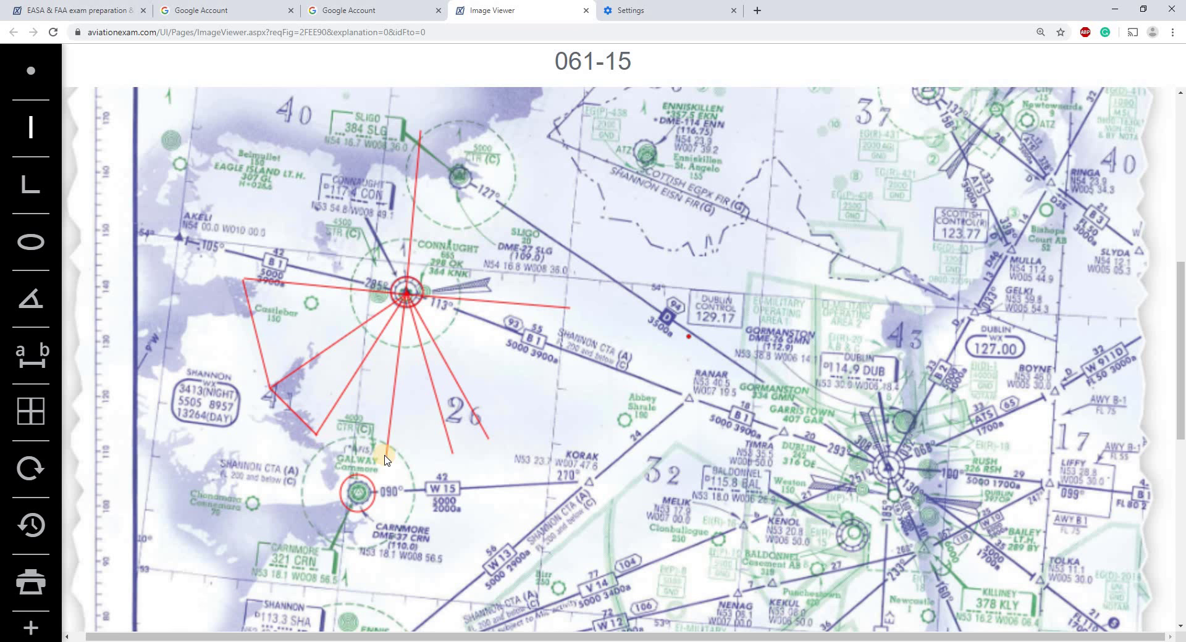
pyautogui.moveTo(387, 458); pyautogui.dragTo(386, 457)
pyautogui.moveTo(492, 440)
pyautogui.mouseDown()
pyautogui.moveTo(542, 383)
pyautogui.moveTo(570, 309)
pyautogui.mouseUp()
pyautogui.click(31, 242)
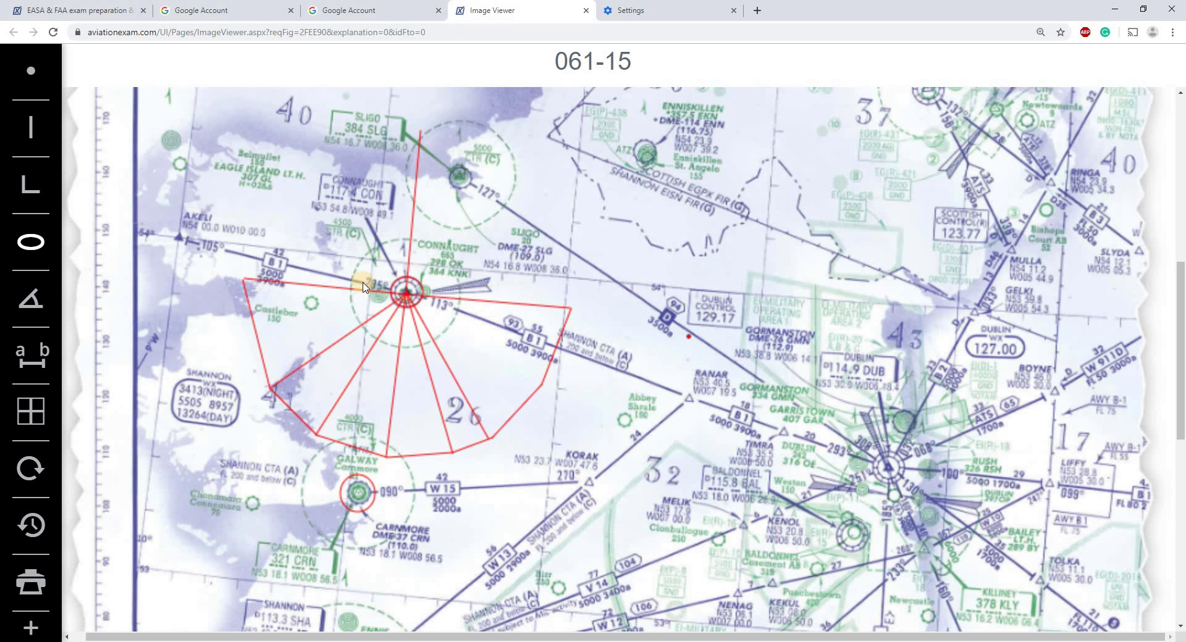
pyautogui.moveTo(407, 299); pyautogui.dragTo(569, 458)
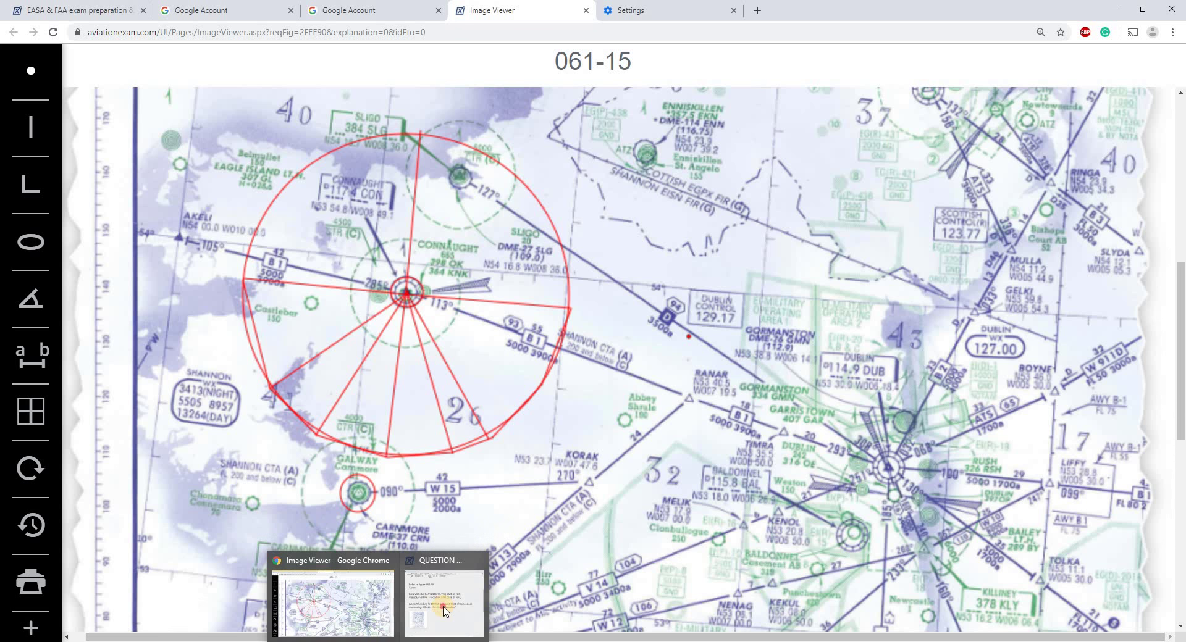
# Check the CRN DME distance in the question, and measure the 0 to 25 NM span of the chart's nautical mile scale.
pyautogui.click(444, 610)
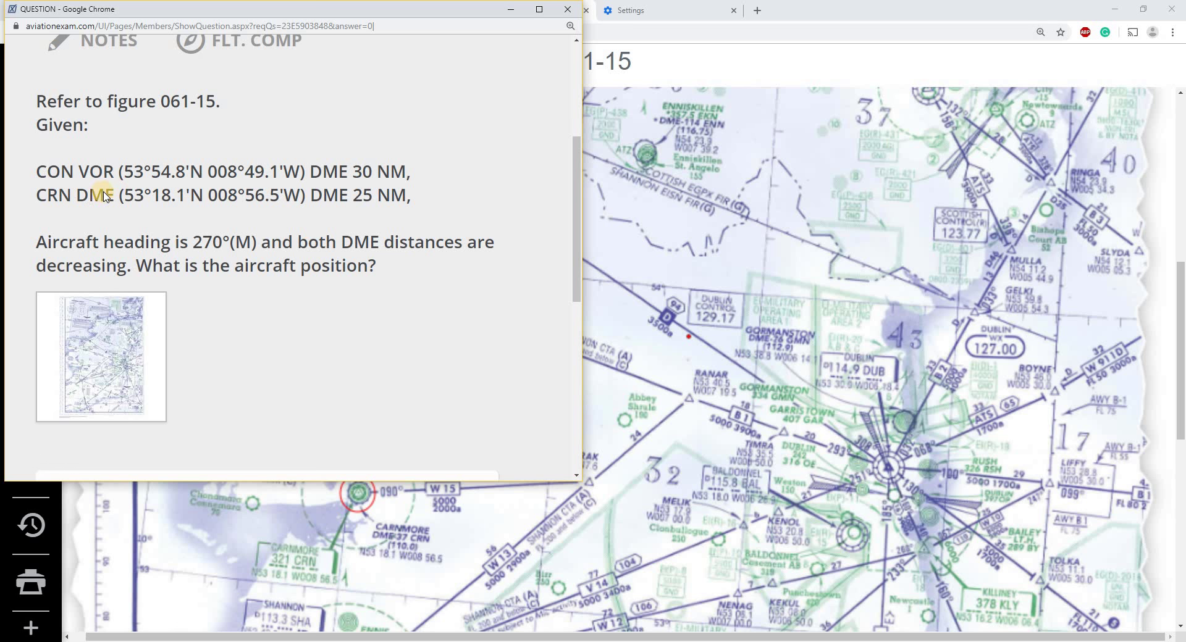
pyautogui.click(613, 230)
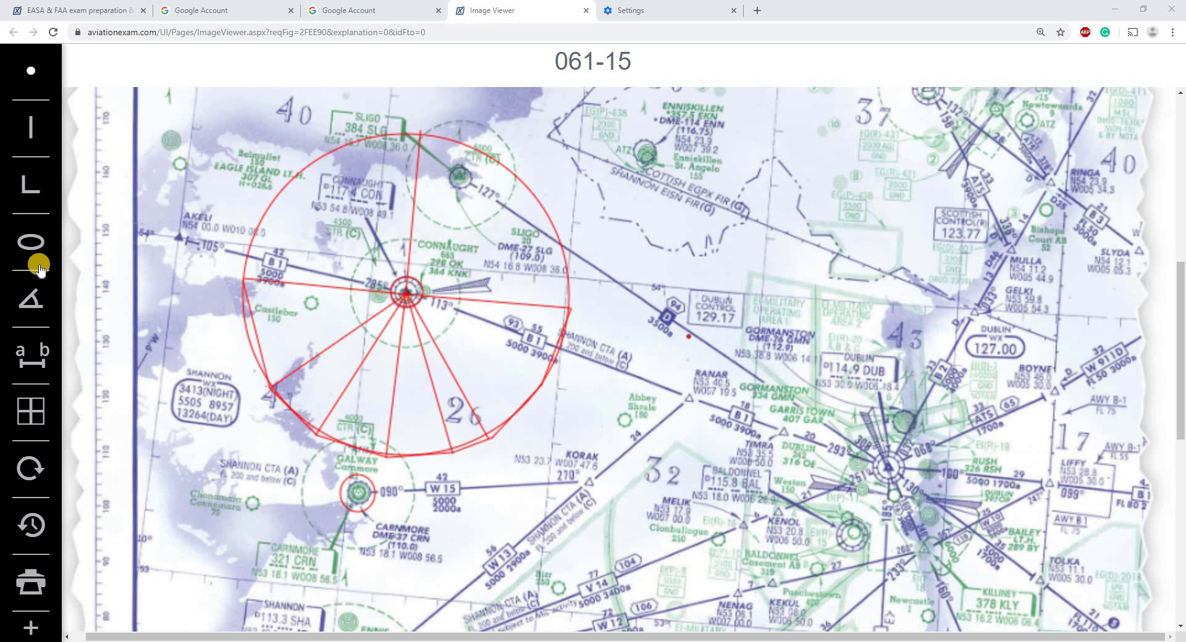
pyautogui.click(33, 355)
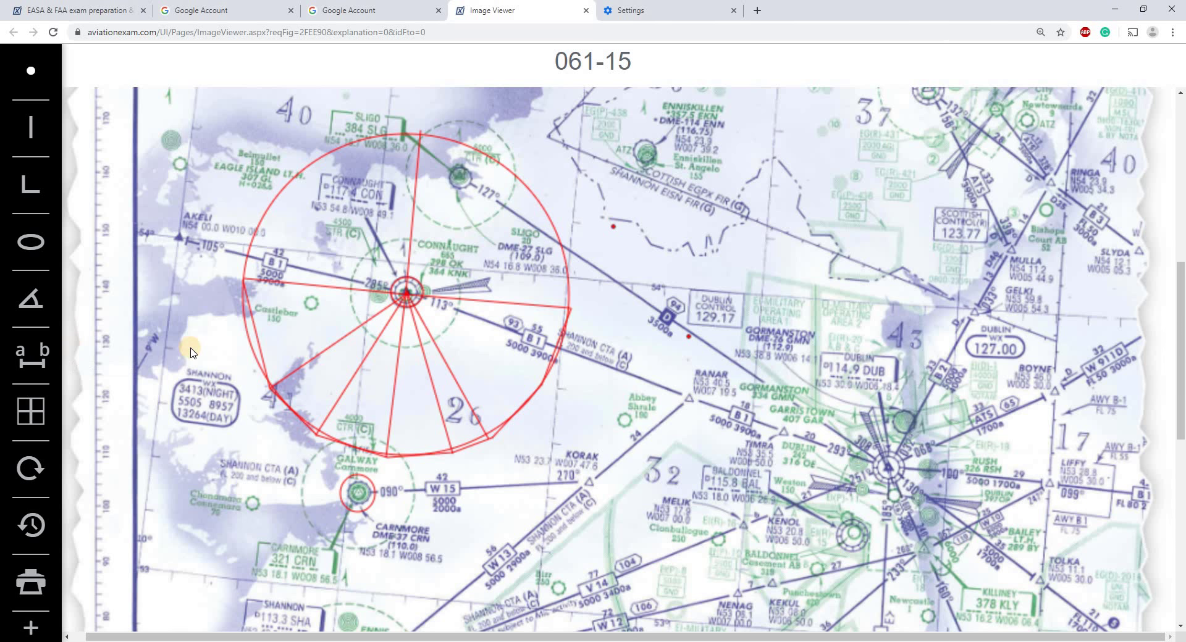
pyautogui.scroll(-8, 117, 432)
pyautogui.scroll(-1, 113, 502)
pyautogui.moveTo(105, 498); pyautogui.dragTo(106, 367)
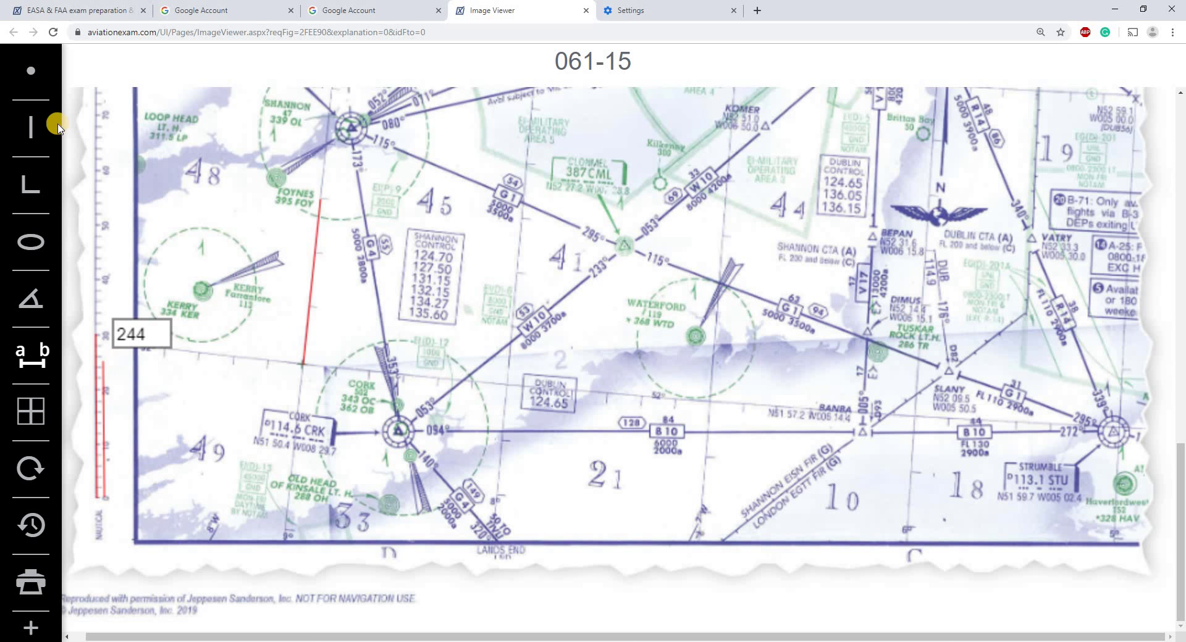
# Measure 25 NM northward along the meridian from the 52° parallel to compare it with the nautical mile scale.
pyautogui.click(38, 350)
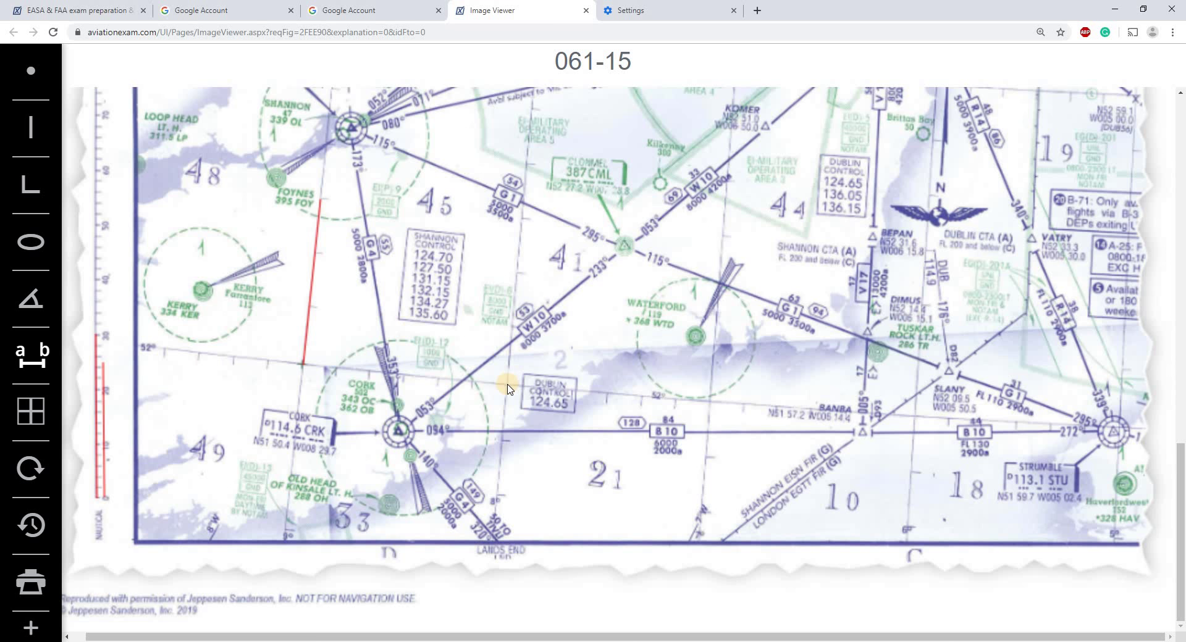
pyautogui.moveTo(508, 388); pyautogui.dragTo(524, 249)
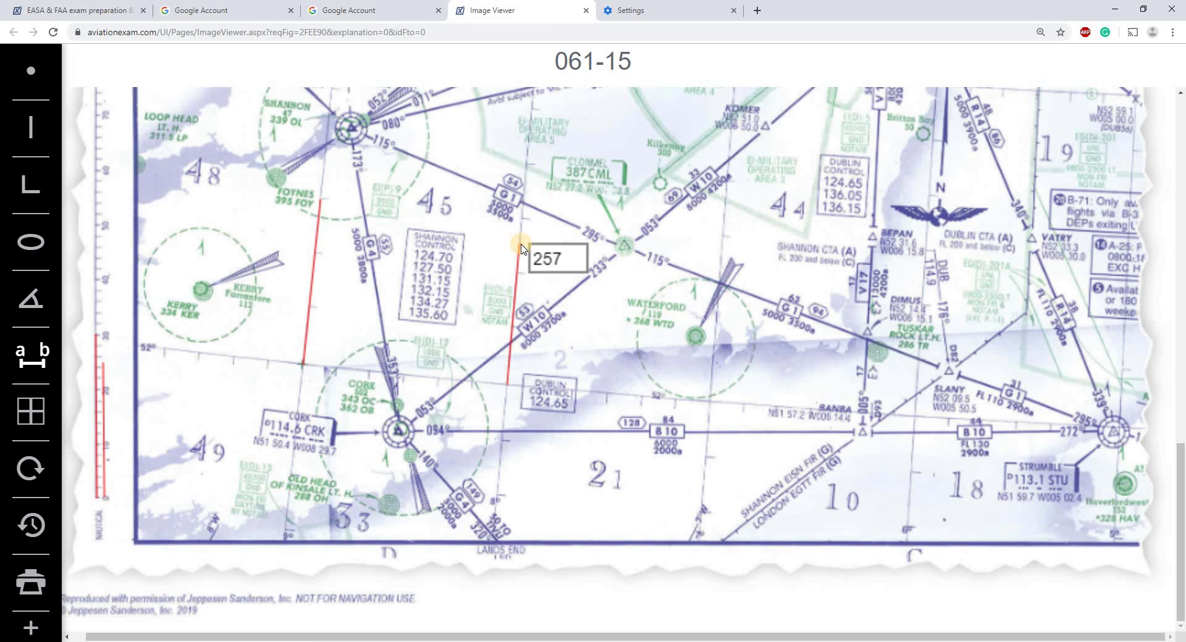
pyautogui.click(519, 246)
pyautogui.click(22, 79)
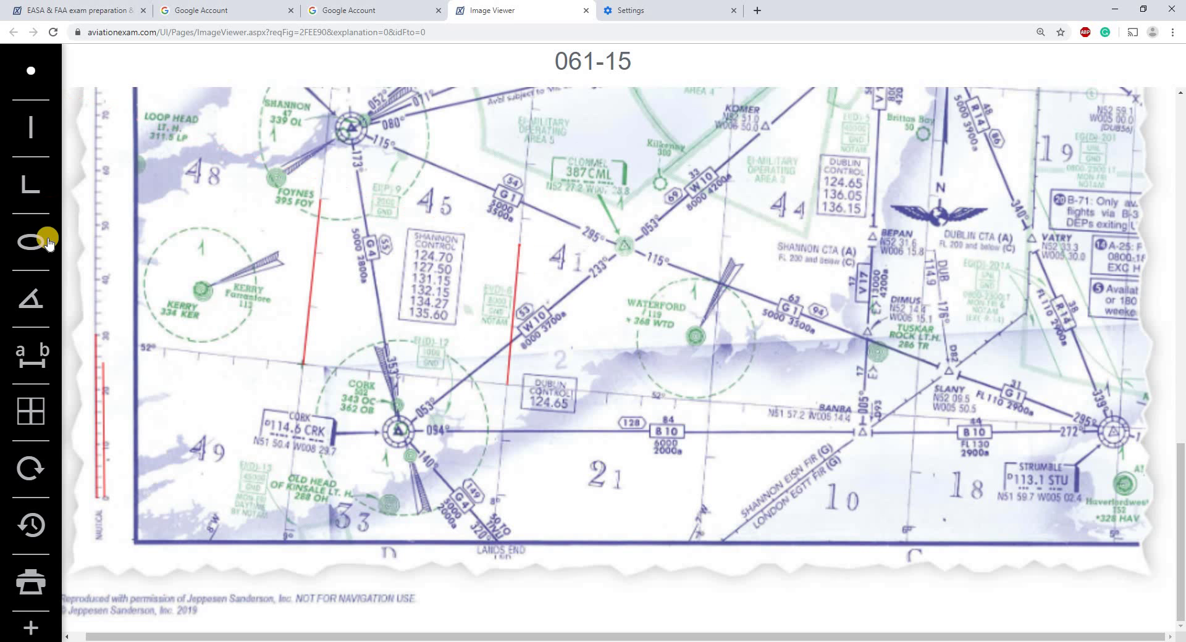
# Draw 25 NM distance lines from the CRN DME at Carnmore, one to the north and one to the east.
pyautogui.click(28, 348)
pyautogui.scroll(8, 204, 265)
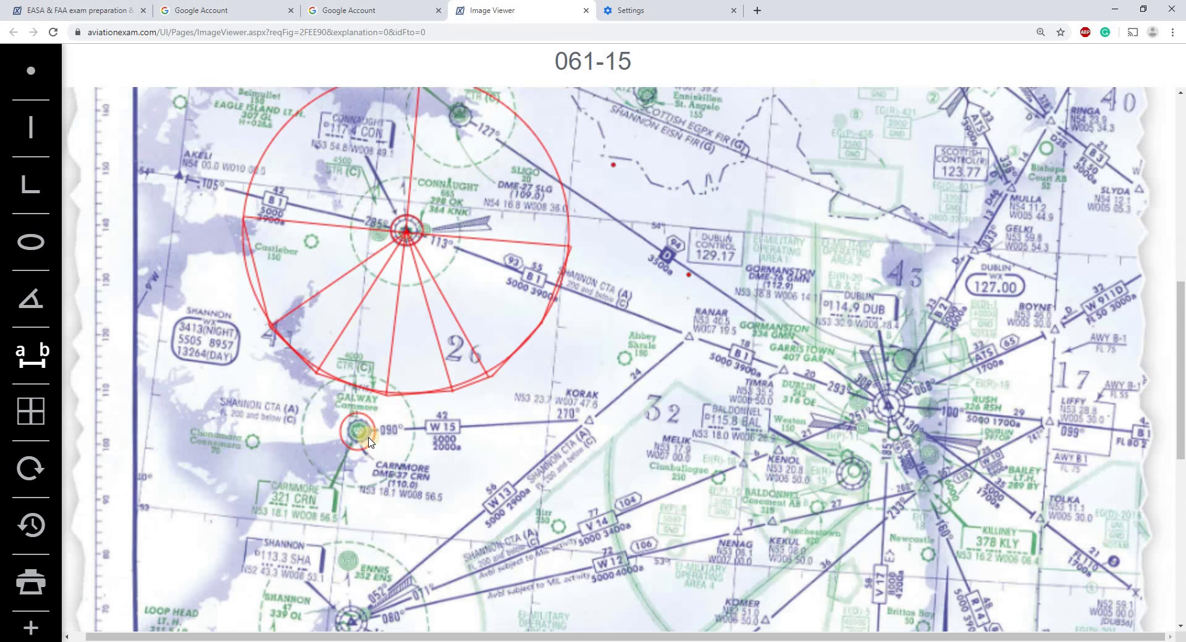
pyautogui.click(359, 432)
pyautogui.moveTo(362, 432); pyautogui.dragTo(380, 313)
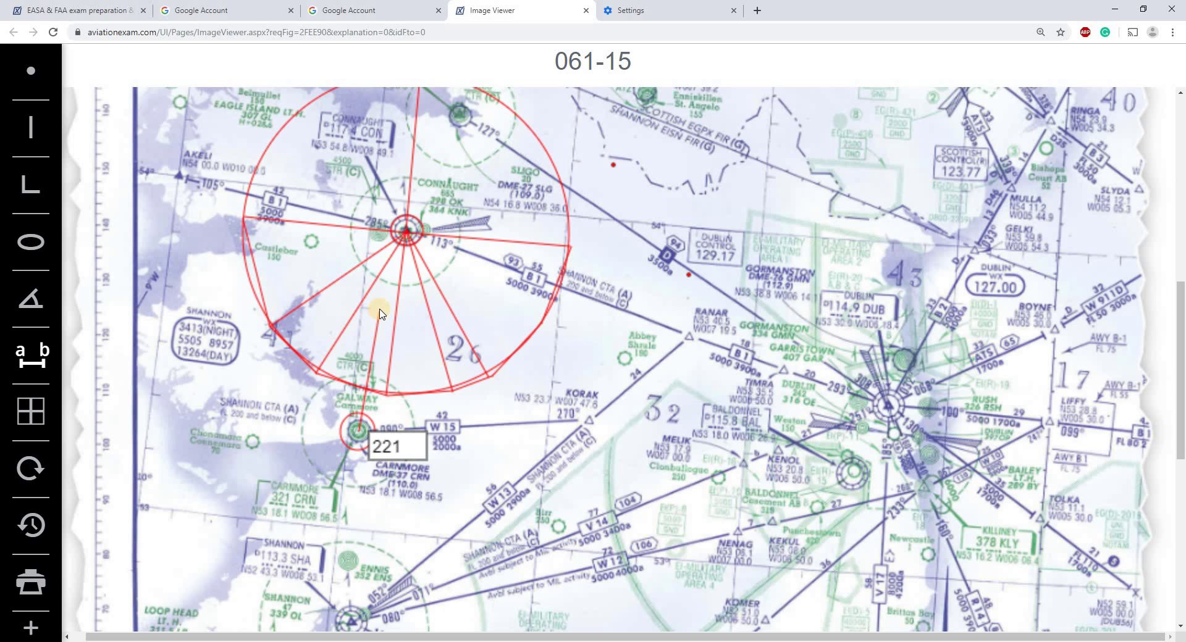
pyautogui.click(382, 297)
pyautogui.click(30, 135)
pyautogui.click(32, 351)
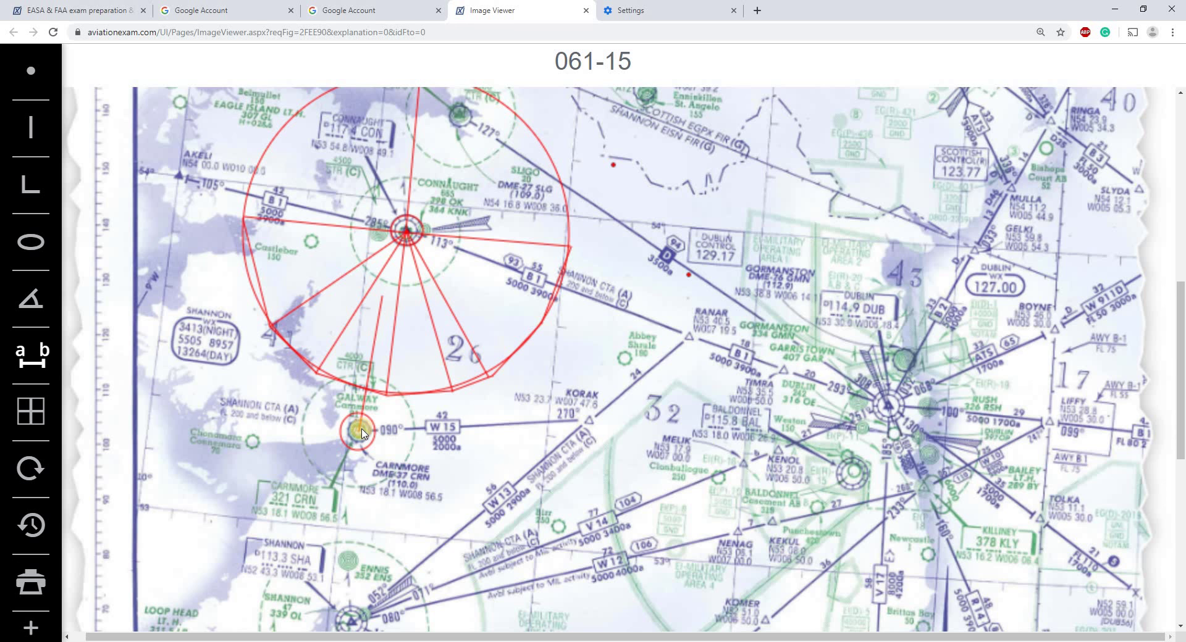
pyautogui.moveTo(362, 434); pyautogui.dragTo(21, 164)
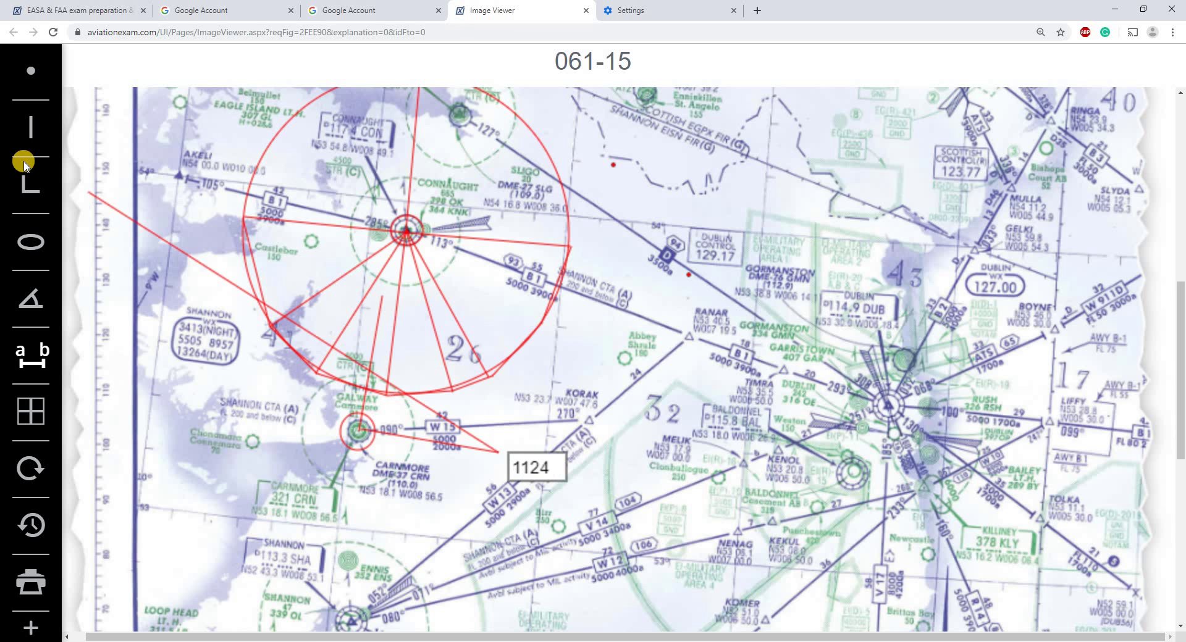
# Draw a 25 NM distance line west from the CRN DME, about 247 units long.
pyautogui.click(31, 299)
pyautogui.click(361, 431)
pyautogui.moveTo(361, 428); pyautogui.dragTo(238, 412)
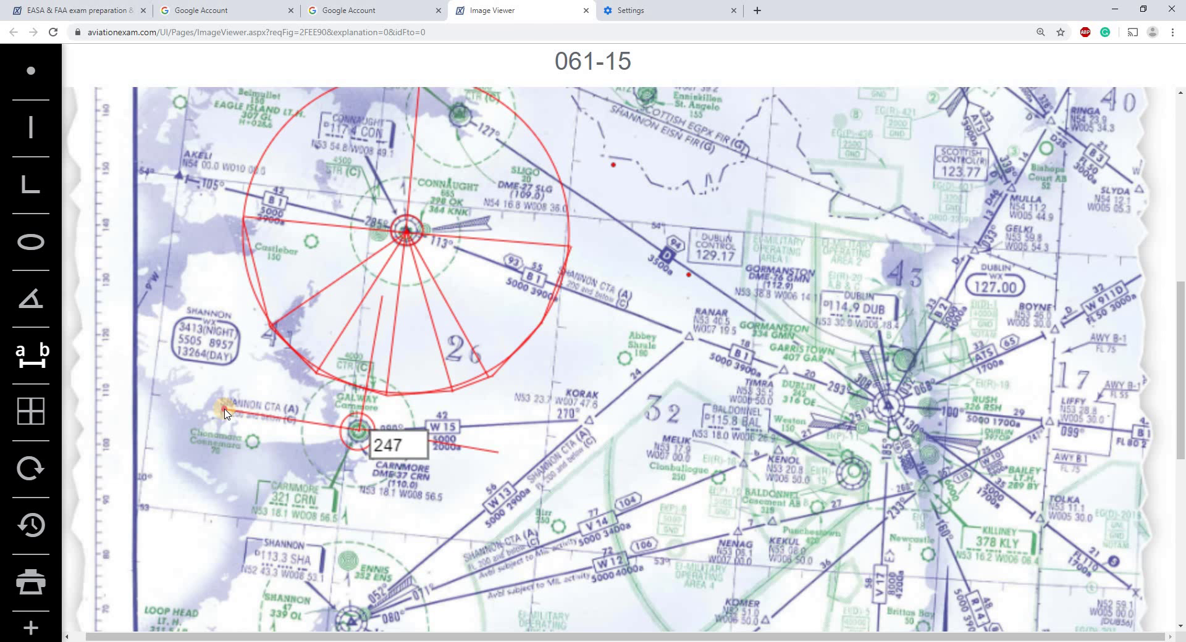
pyautogui.click(225, 410)
pyautogui.click(34, 80)
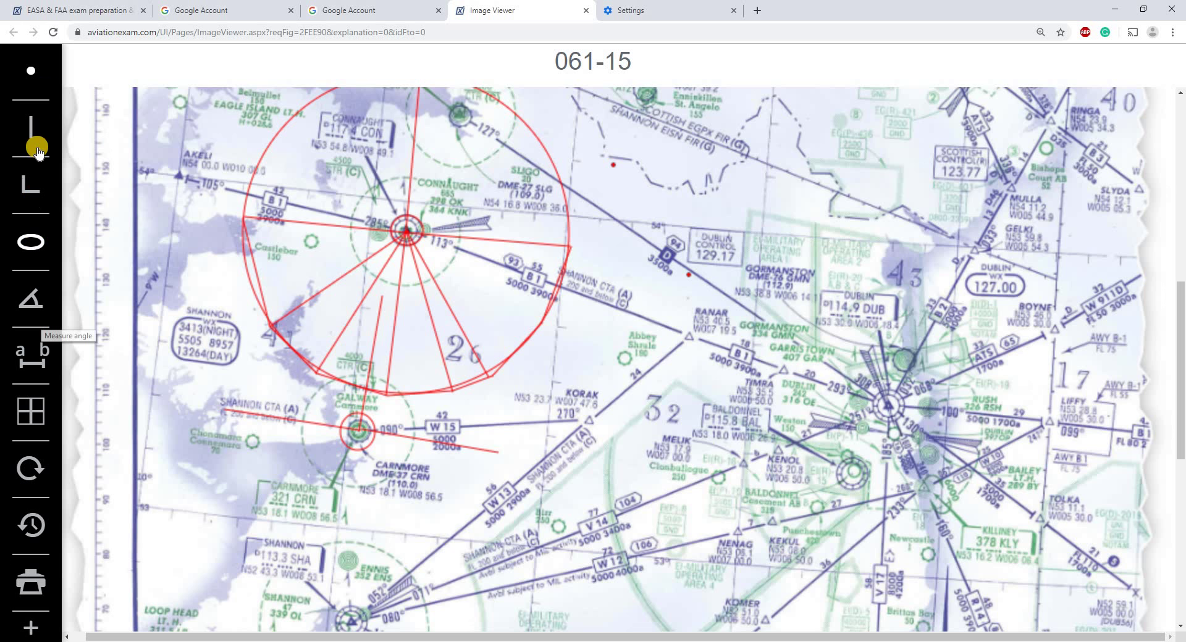
# Draw 25 NM distance lines west-northwest and north-northwest from the CRN DME.
pyautogui.click(34, 357)
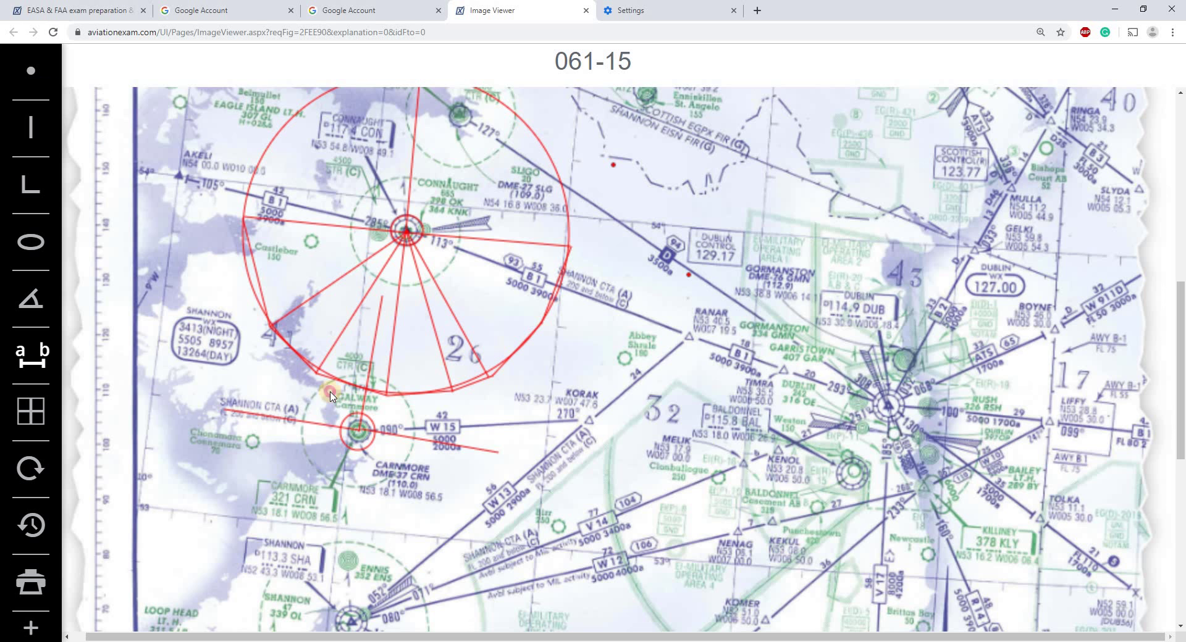
pyautogui.click(359, 430)
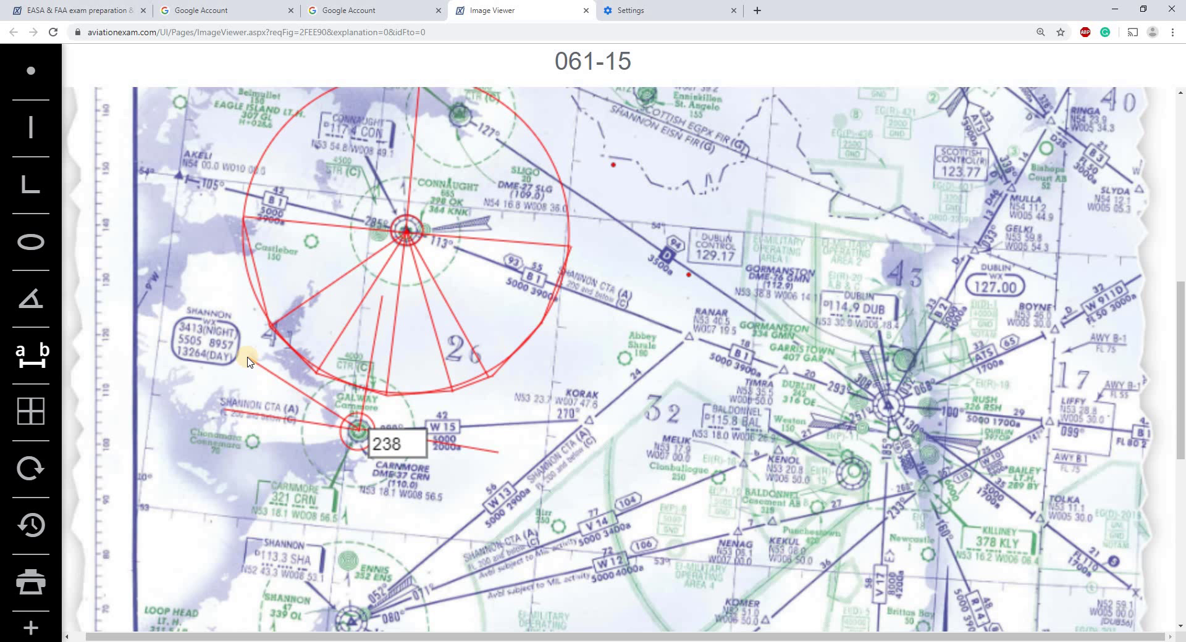
pyautogui.moveTo(245, 360); pyautogui.dragTo(27, 136)
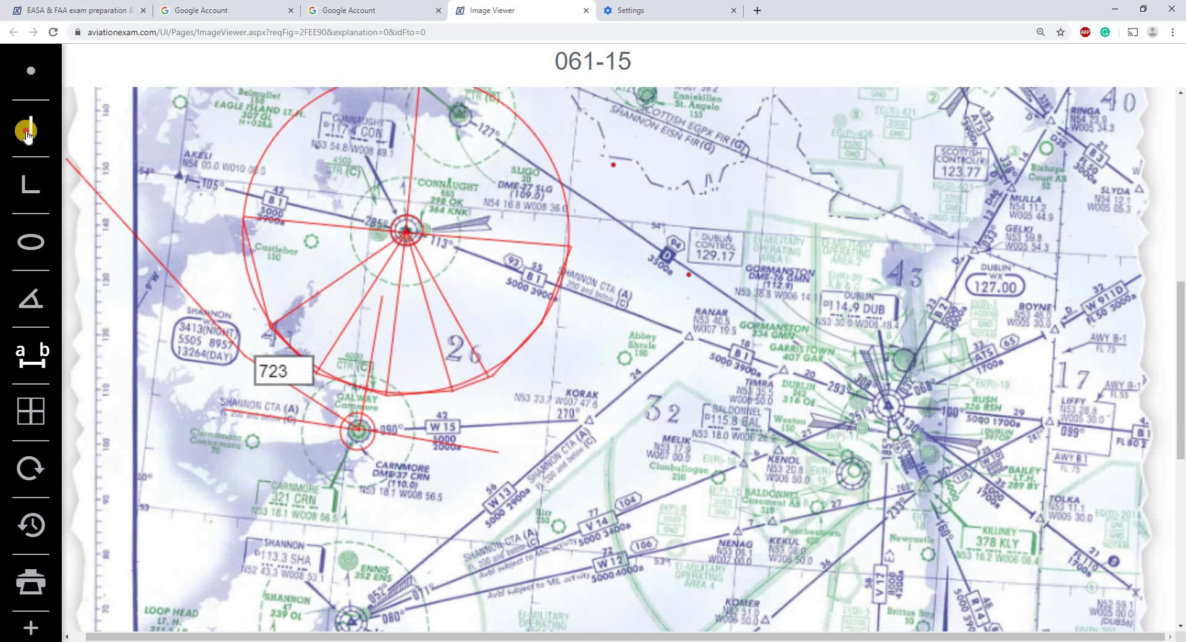
pyautogui.click(26, 354)
pyautogui.click(359, 430)
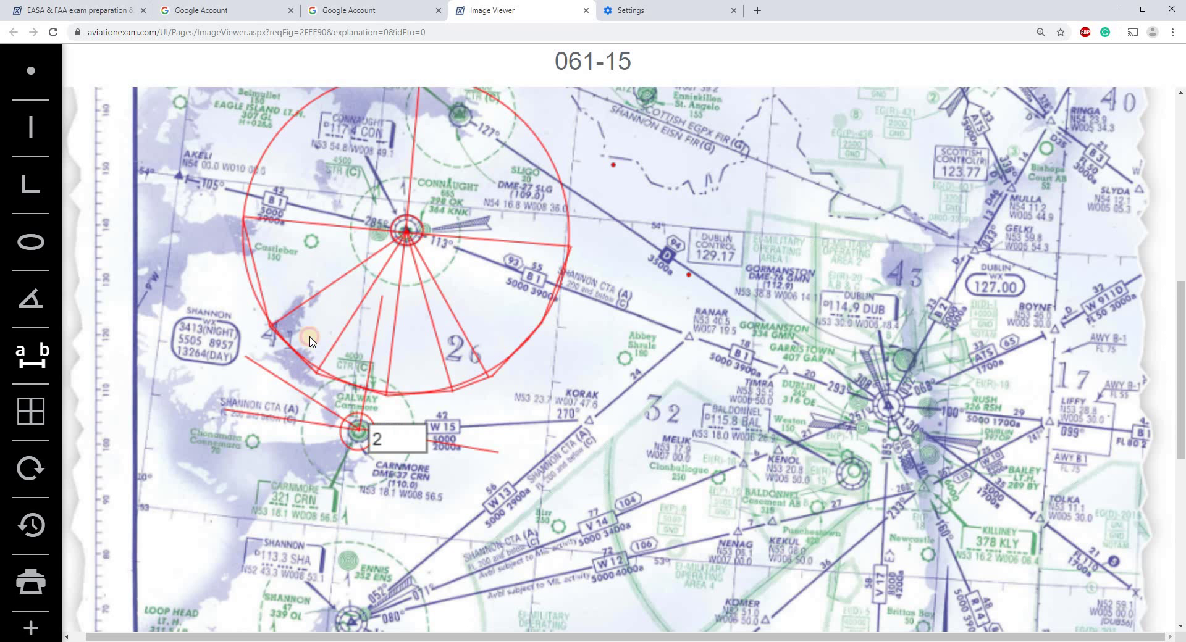
pyautogui.moveTo(310, 341); pyautogui.dragTo(301, 312)
pyautogui.click(295, 304)
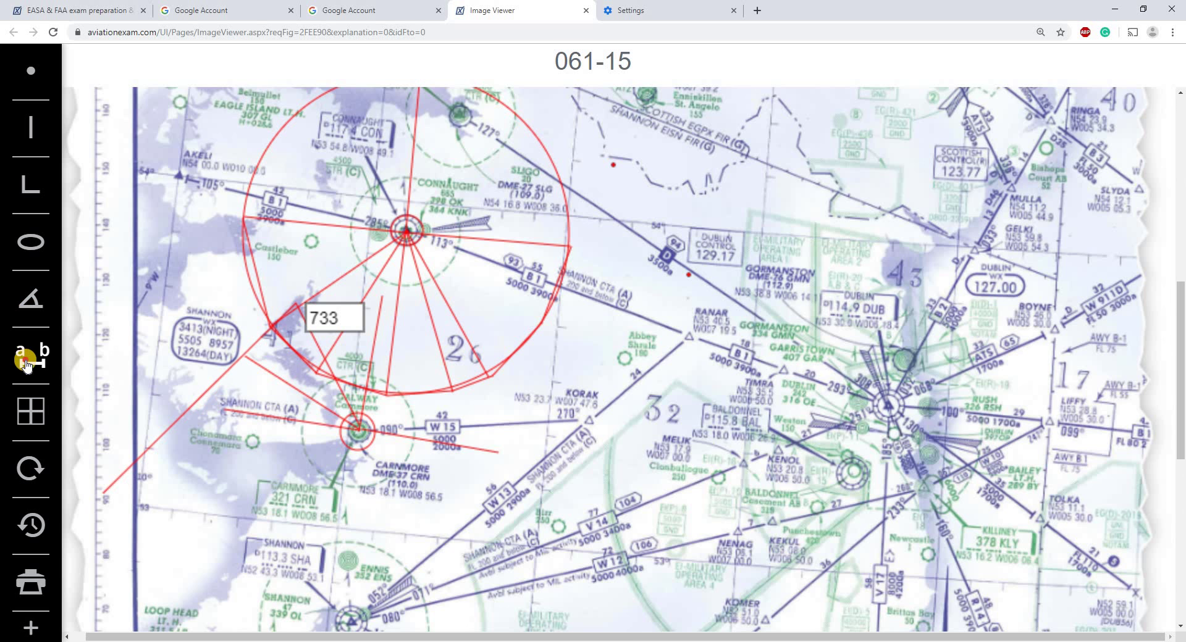
# Draw a 25 NM distance line east-northeast from the CRN DME, about 247 units long.
pyautogui.click(29, 304)
pyautogui.click(359, 426)
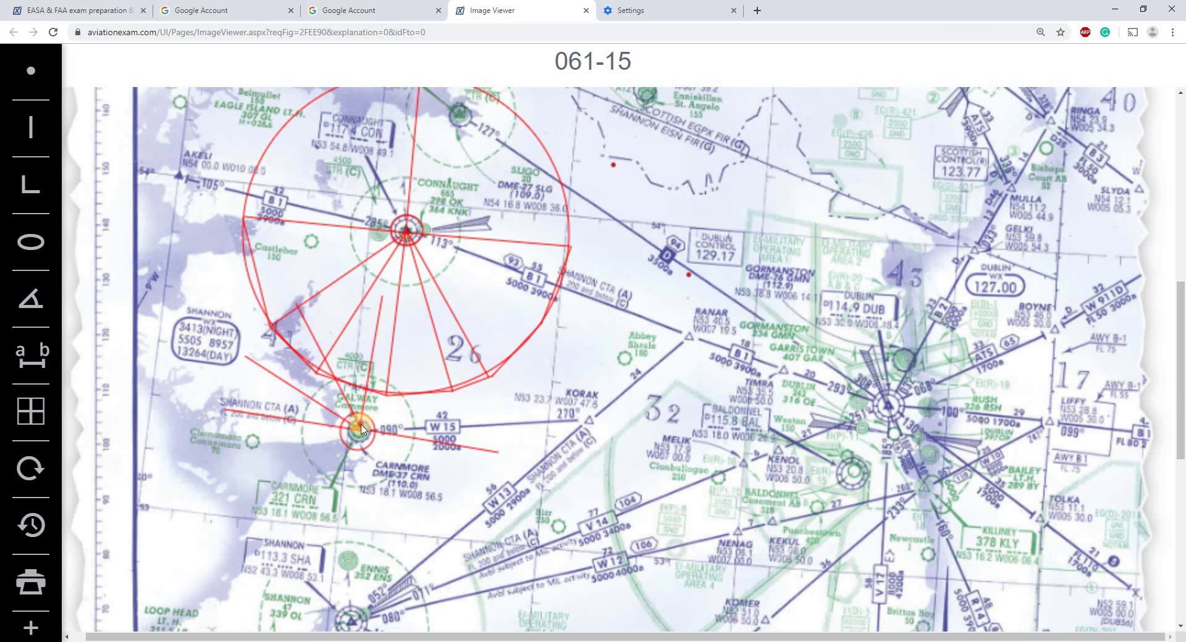
pyautogui.click(31, 357)
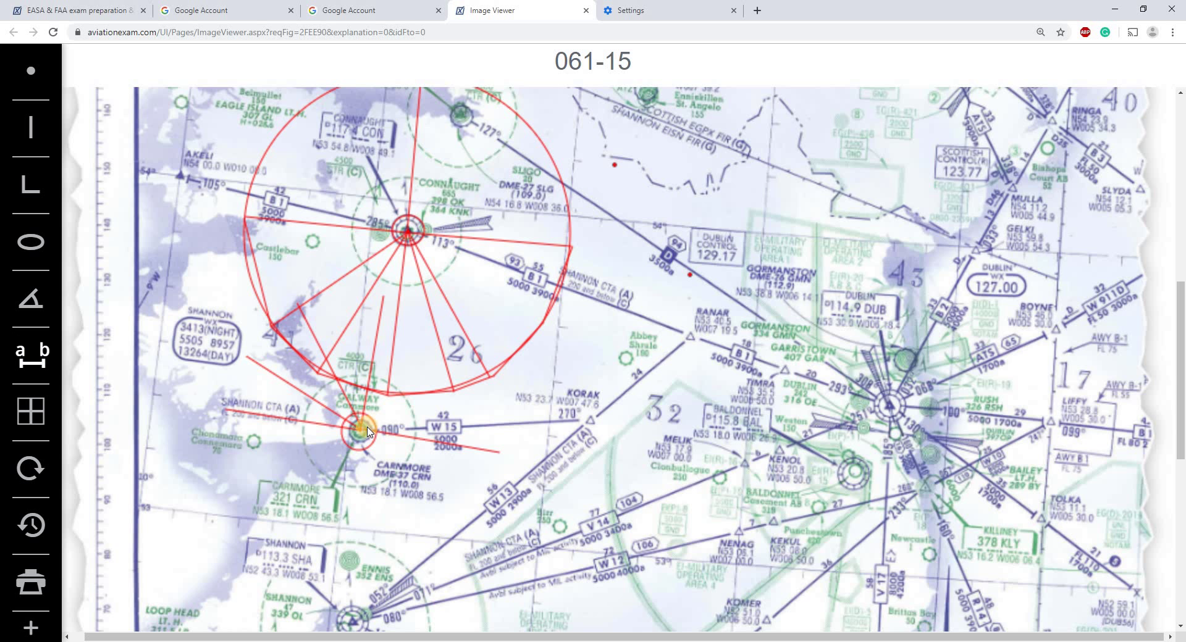
pyautogui.moveTo(368, 431); pyautogui.dragTo(511, 422)
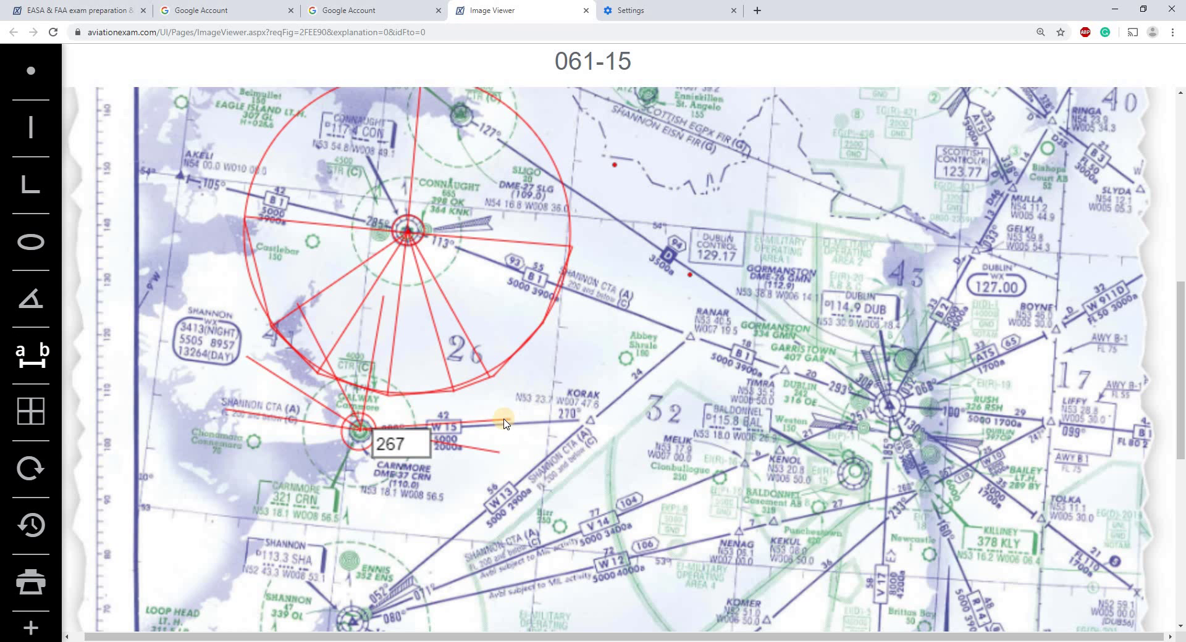
pyautogui.click(28, 349)
pyautogui.moveTo(364, 431); pyautogui.dragTo(497, 400)
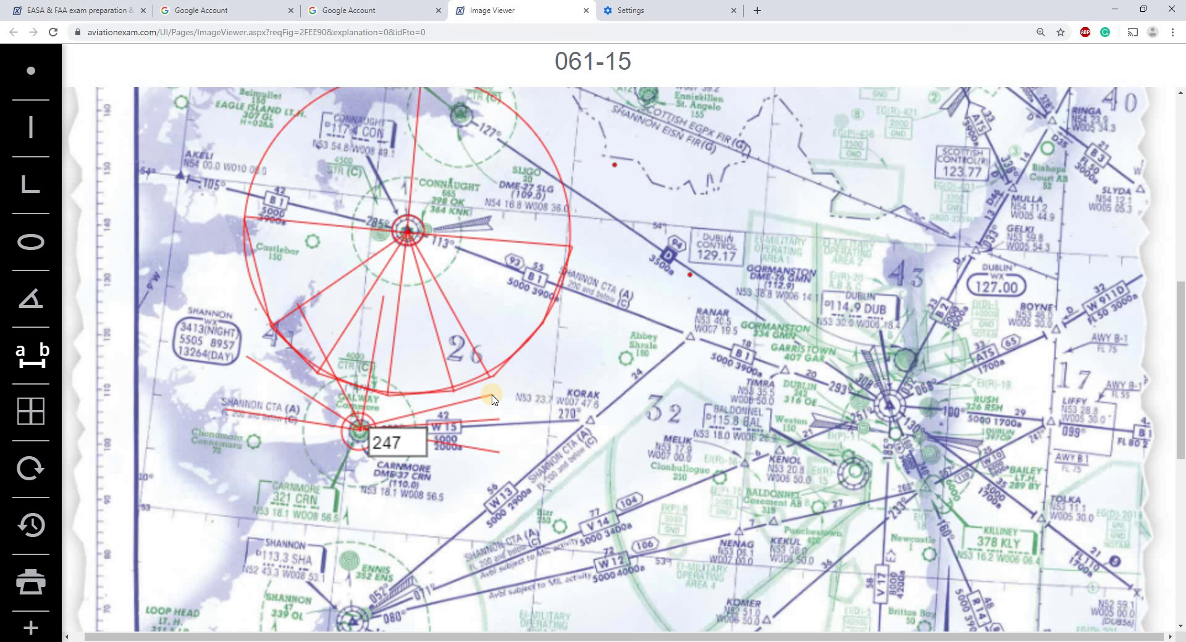
pyautogui.click(492, 395)
# Connect the outer ends of the 25 NM lines from the CRN DME with straight segments on the east and west sides.
pyautogui.click(22, 76)
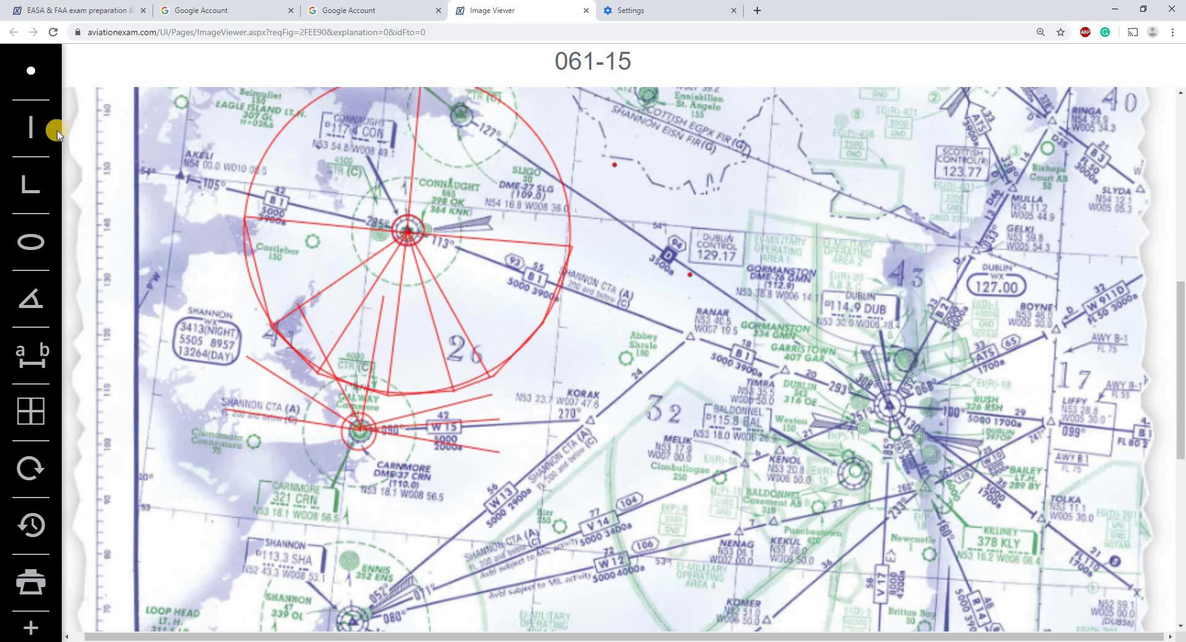
pyautogui.moveTo(499, 451); pyautogui.dragTo(490, 395)
pyautogui.click(31, 184)
pyautogui.moveTo(234, 372); pyautogui.dragTo(237, 369)
pyautogui.click(31, 124)
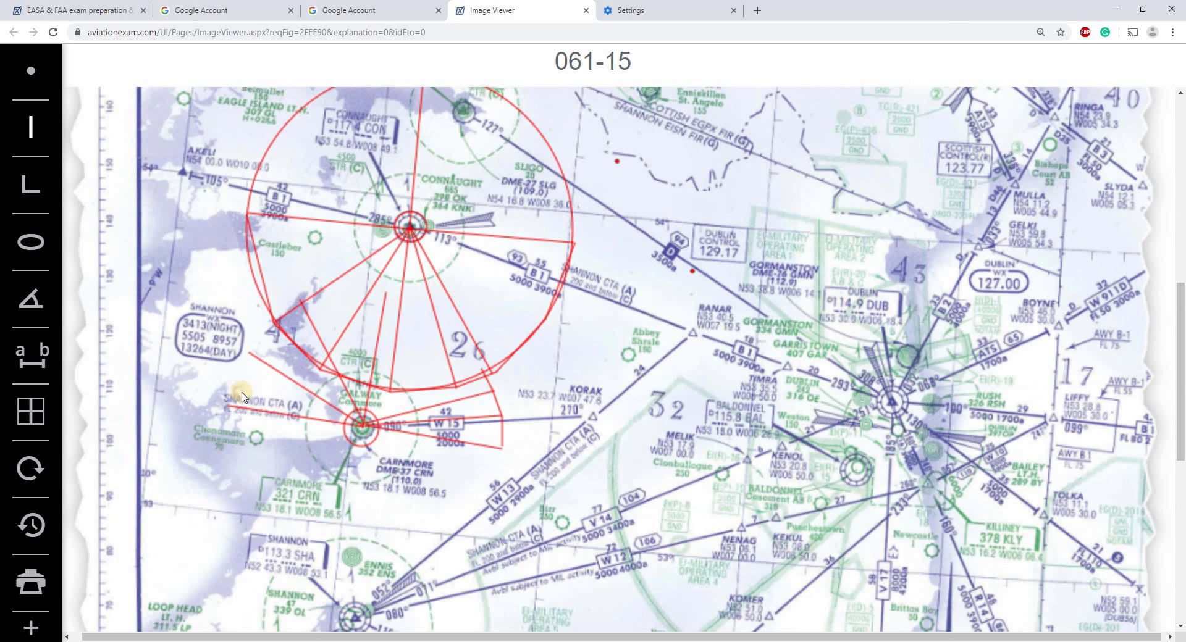
pyautogui.click(250, 352)
pyautogui.doubleClick(276, 320)
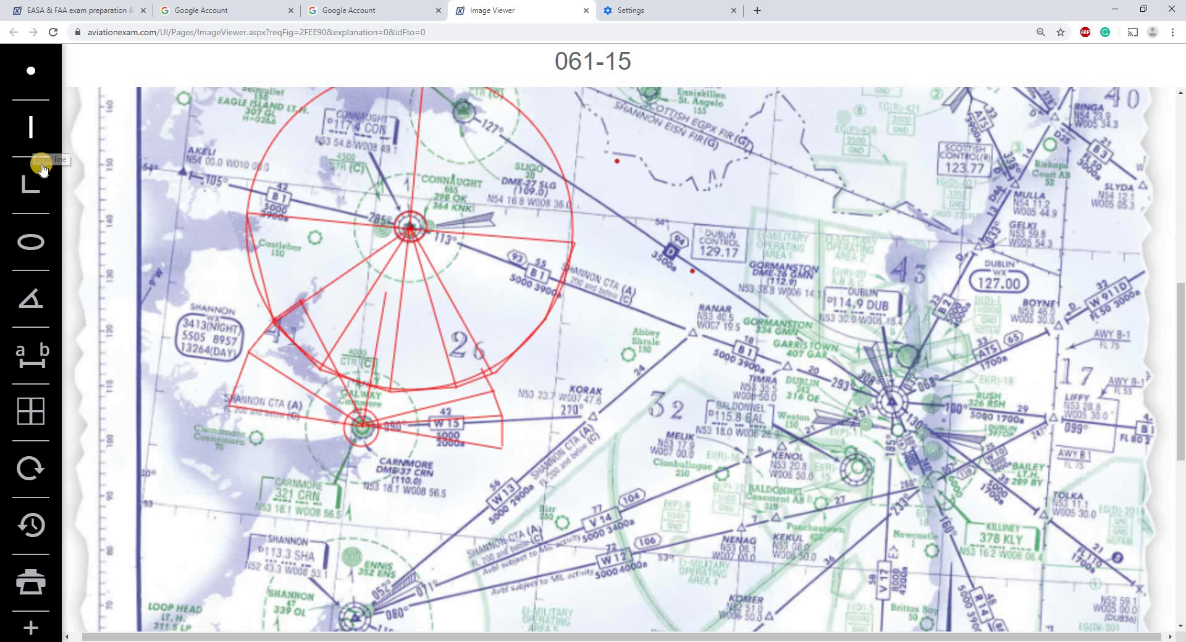
# Mark the western and eastern intersections of the CON and CRN ranges with dots, and draw the 25 NM circle around the CRN DME.
pyautogui.click(276, 321)
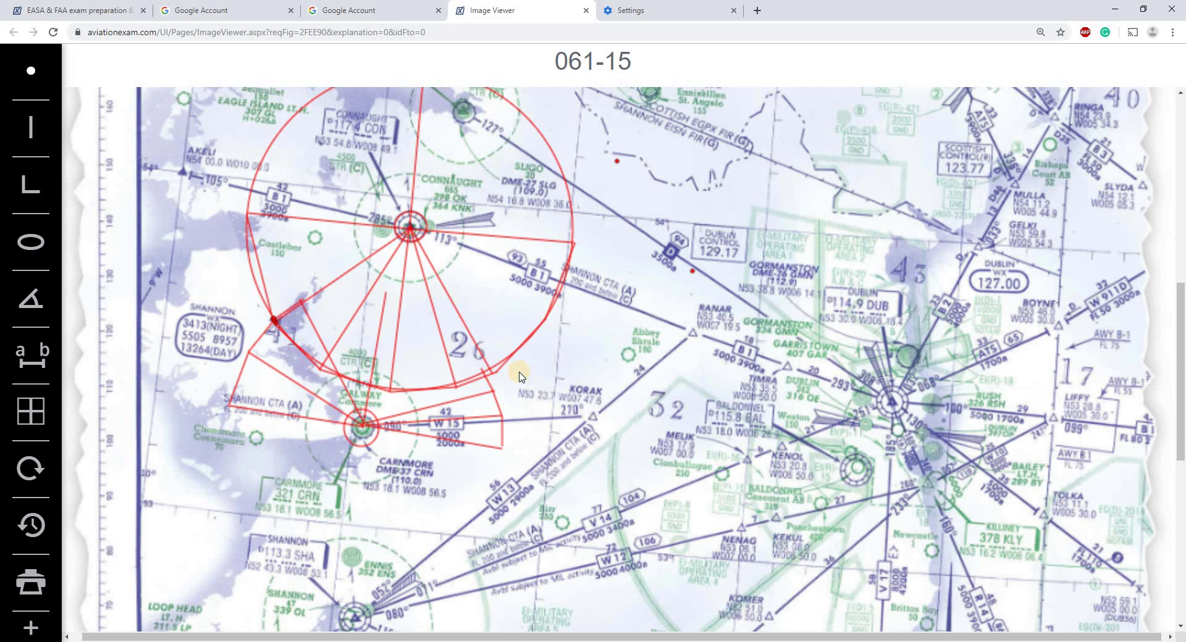
pyautogui.click(487, 377)
pyautogui.click(31, 242)
pyautogui.moveTo(363, 431); pyautogui.dragTo(426, 494)
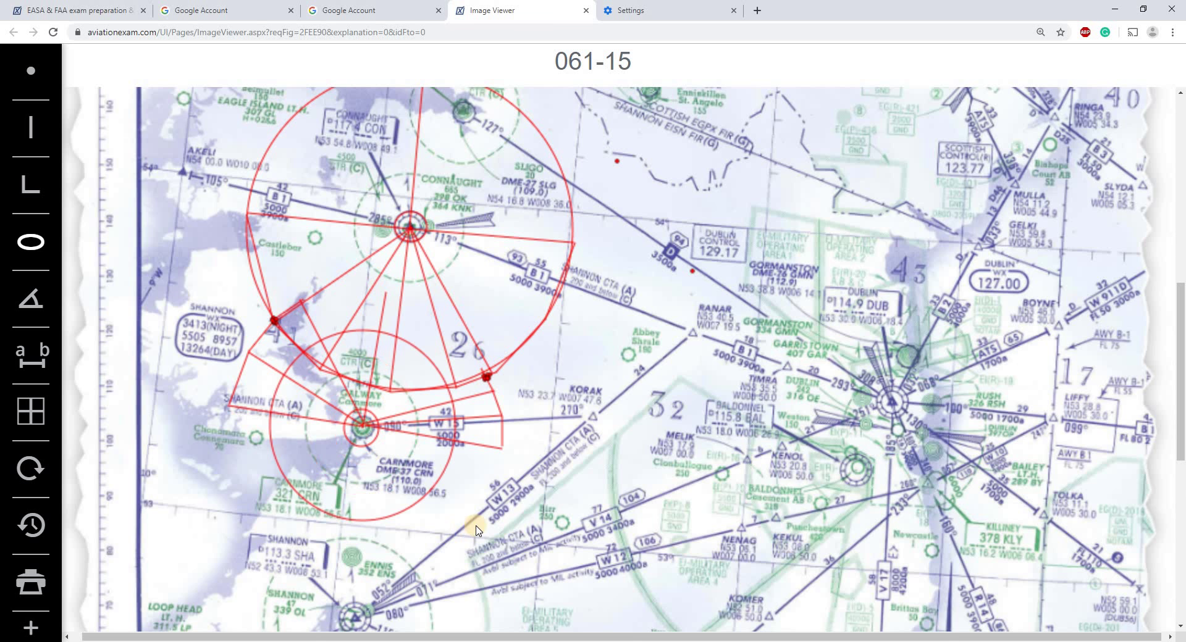
pyautogui.moveTo(476, 529); pyautogui.dragTo(499, 560)
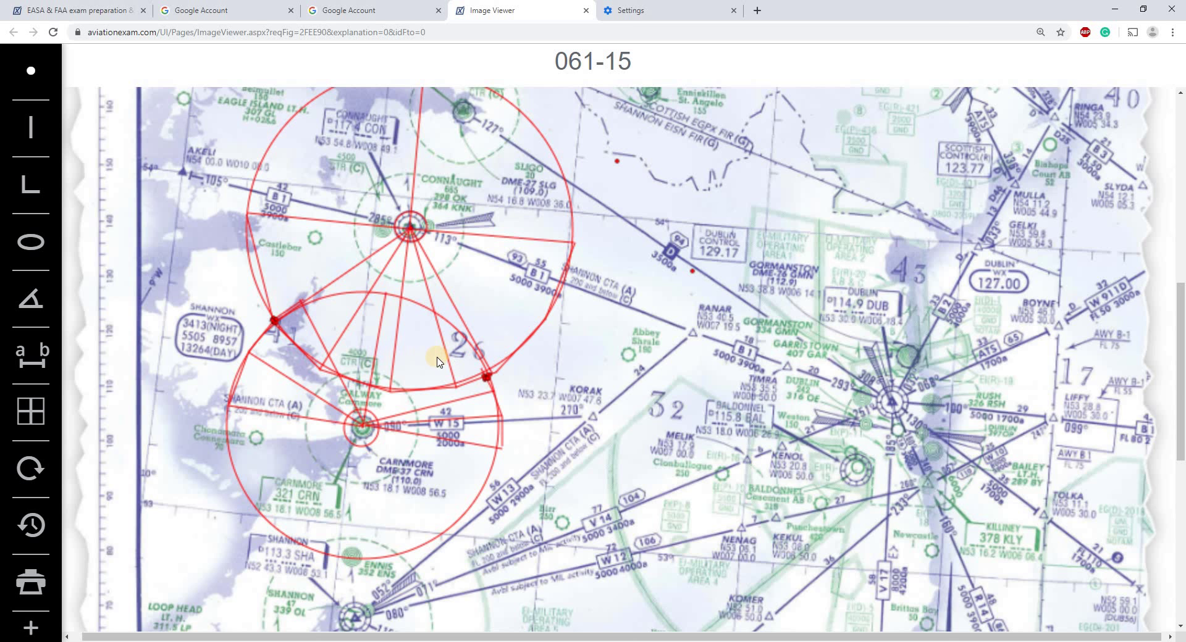
# Check the heading in the question, then sketch an aircraft east of the eastern intersection with a 270°(M) track line running west.
pyautogui.scroll(1, 441, 362)
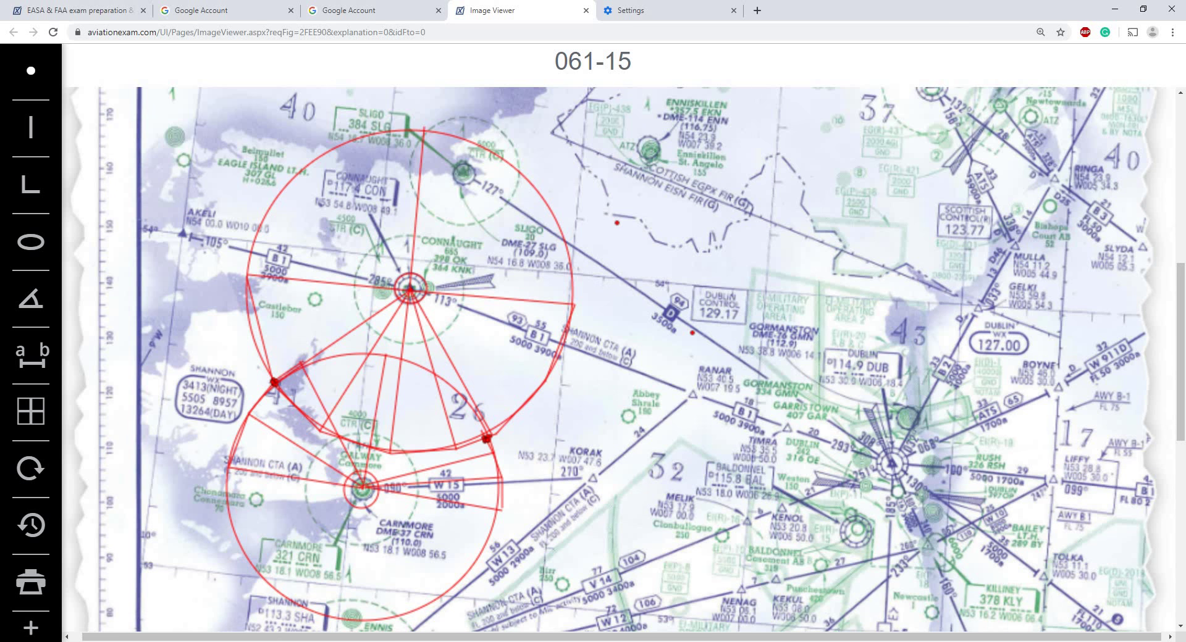
pyautogui.click(439, 599)
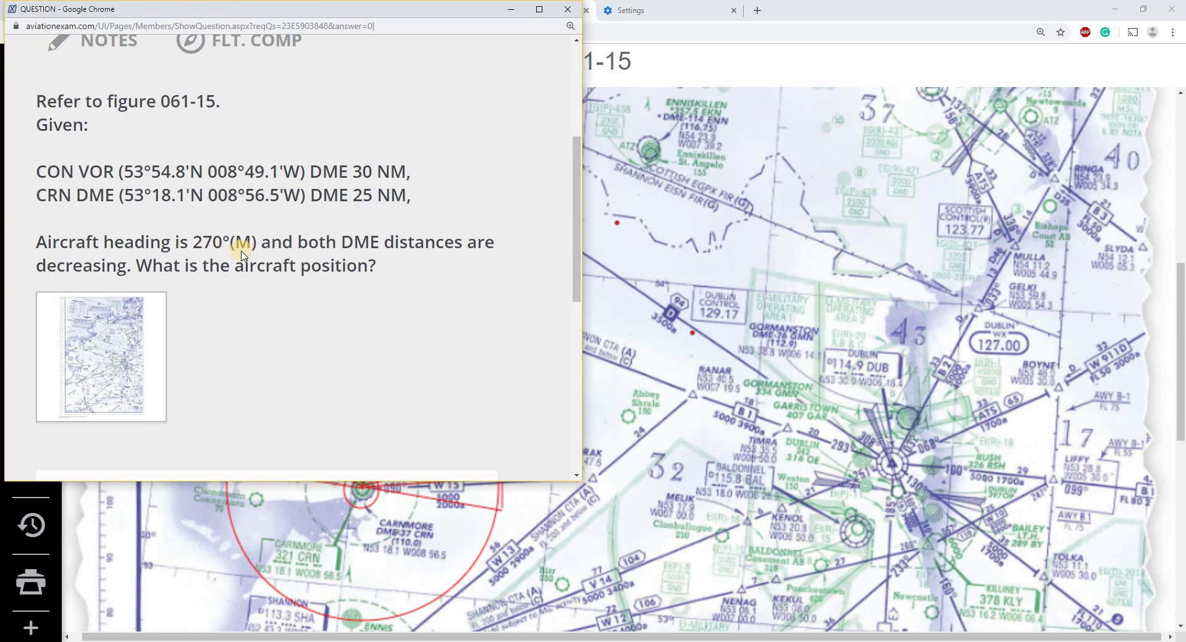
pyautogui.click(645, 356)
pyautogui.click(38, 130)
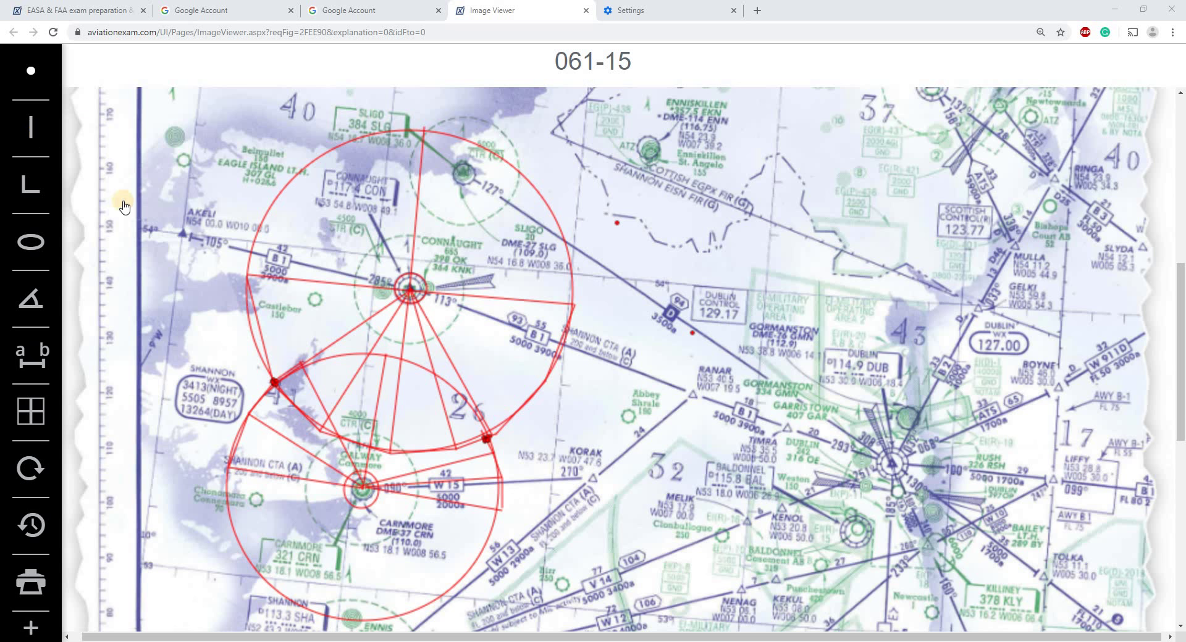
pyautogui.moveTo(514, 446)
pyautogui.mouseDown()
pyautogui.moveTo(573, 463)
pyautogui.moveTo(529, 435)
pyautogui.moveTo(548, 477)
pyautogui.moveTo(420, 415)
pyautogui.moveTo(505, 463)
pyautogui.moveTo(513, 445)
pyautogui.mouseUp()
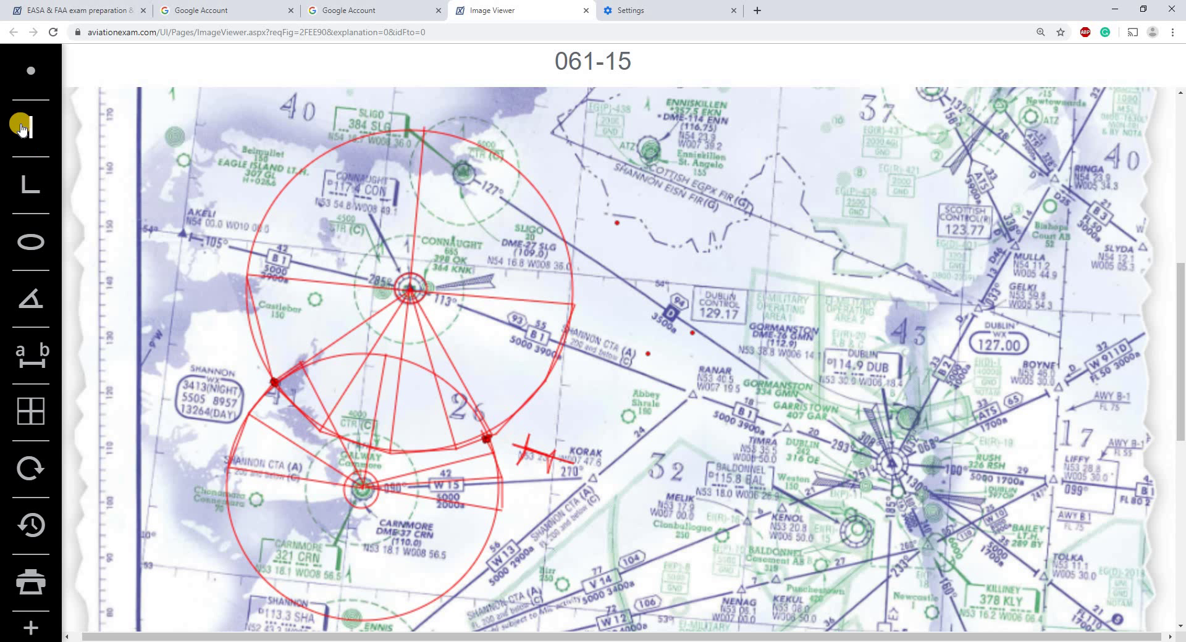
pyautogui.click(30, 71)
pyautogui.click(525, 453)
pyautogui.click(511, 444)
pyautogui.click(12, 154)
pyautogui.click(164, 402)
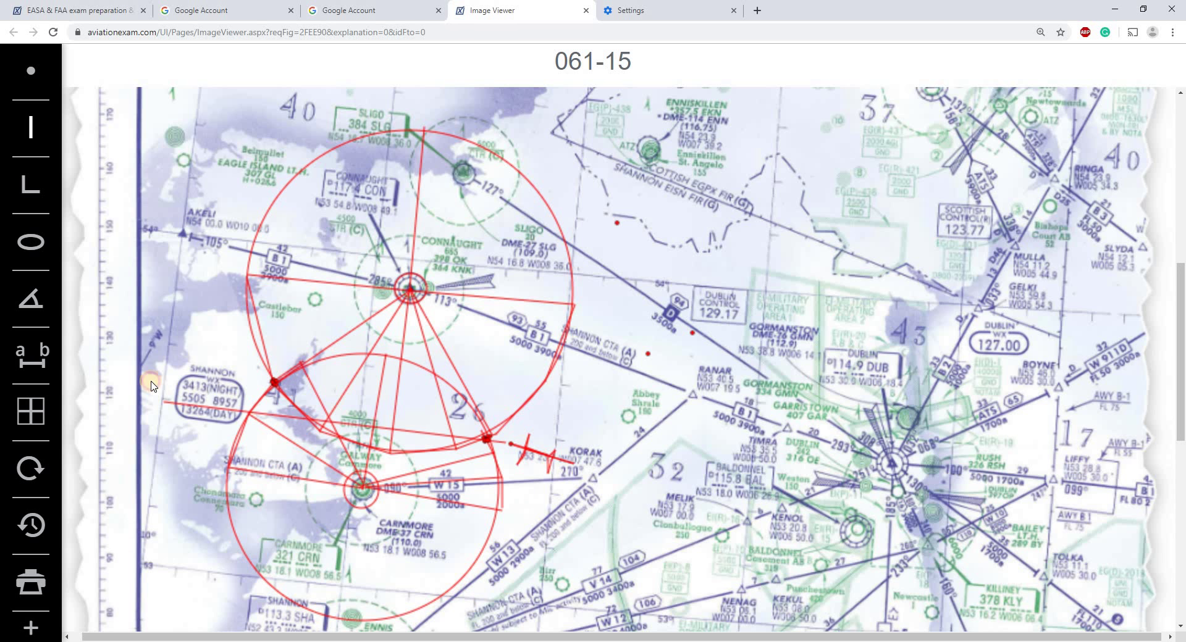
# Reread the position question and mark three successive 10-minute latitude steps north of 53° along the chart's western side.
pyautogui.click(30, 71)
pyautogui.moveTo(378, 641)
pyautogui.click(442, 599)
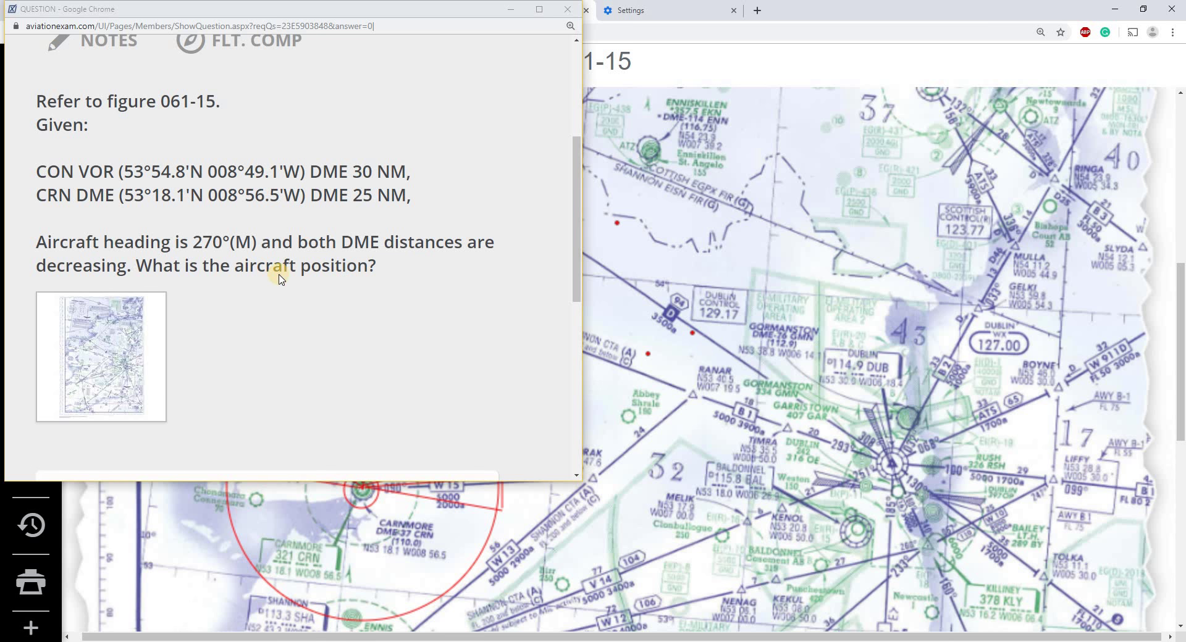
pyautogui.click(423, 484)
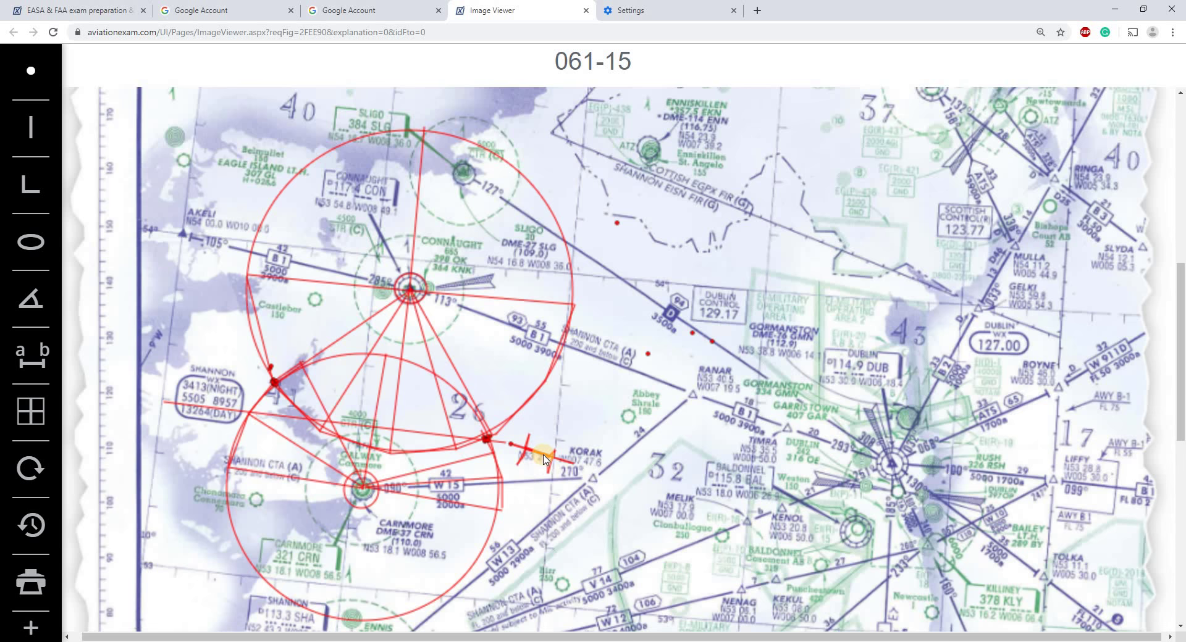
pyautogui.scroll(-2, 547, 451)
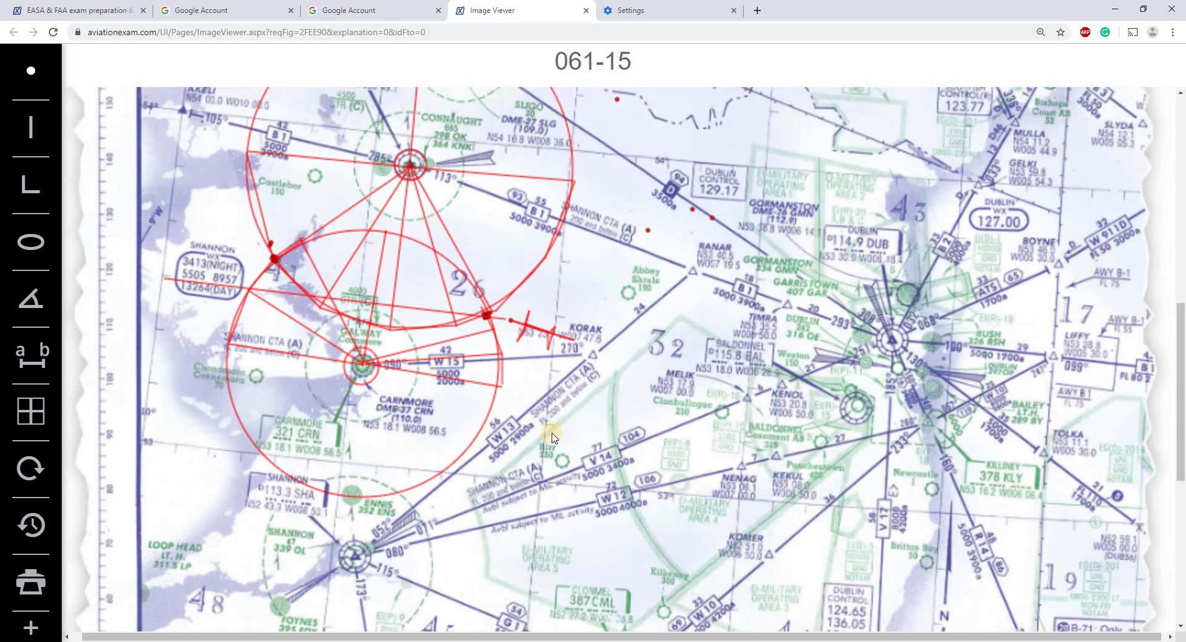
pyautogui.click(150, 384)
pyautogui.click(156, 334)
pyautogui.click(164, 277)
# Check the longitude labels along the chart's bottom edge and dot the eastern intersection's longitude from the 53° parallel northward.
pyautogui.scroll(-7, 538, 494)
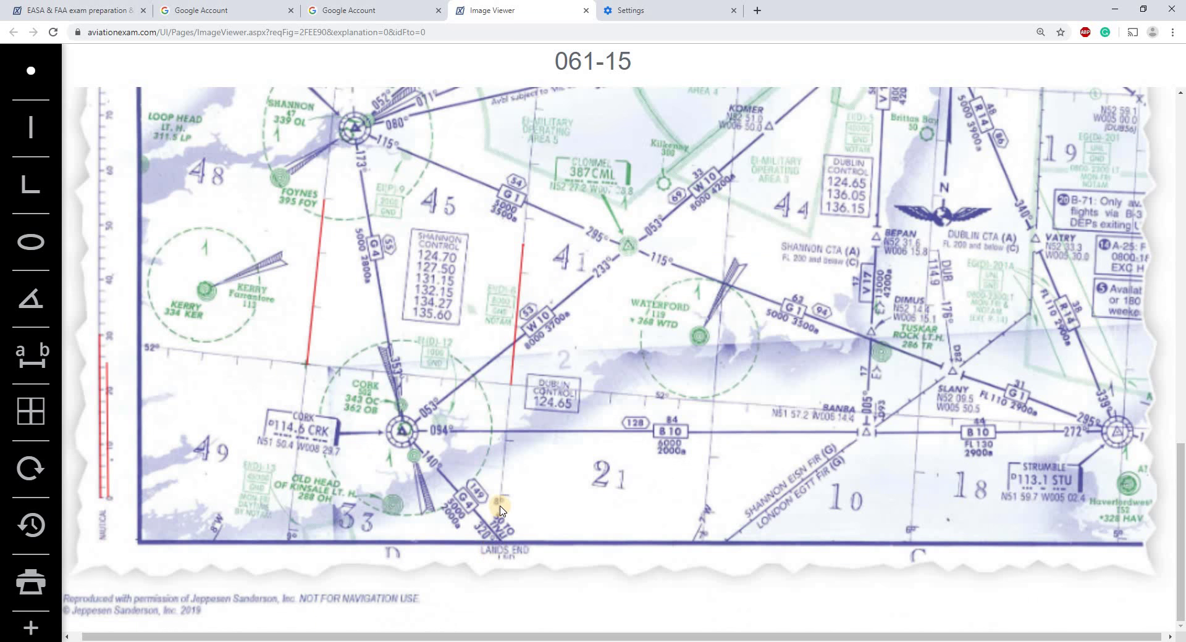
pyautogui.scroll(7, 503, 470)
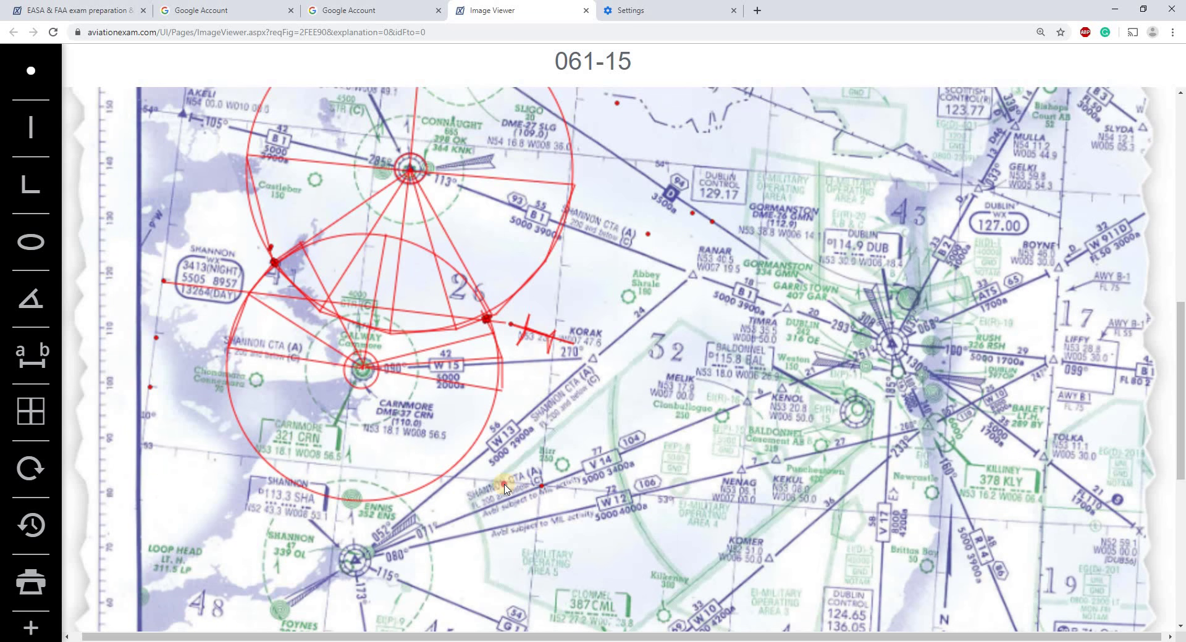
pyautogui.click(470, 477)
pyautogui.click(476, 405)
pyautogui.click(466, 473)
pyautogui.click(471, 447)
pyautogui.click(471, 406)
# Compare the question's four coordinate answer options with the eastern intersection plotted on the chart.
pyautogui.click(378, 641)
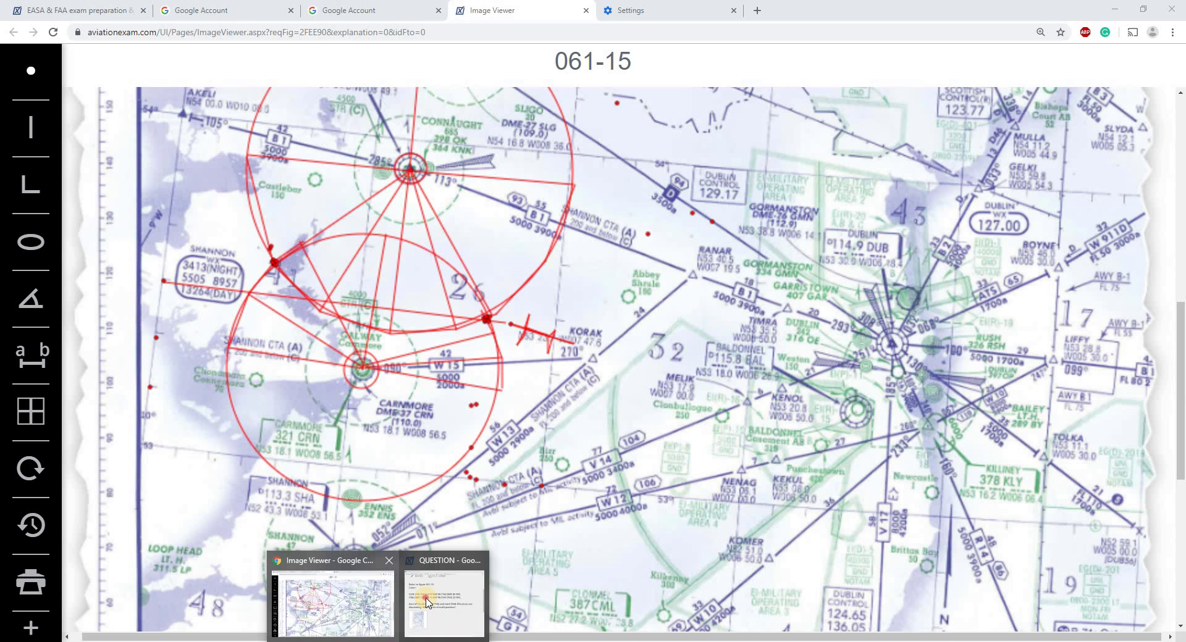
pyautogui.click(426, 602)
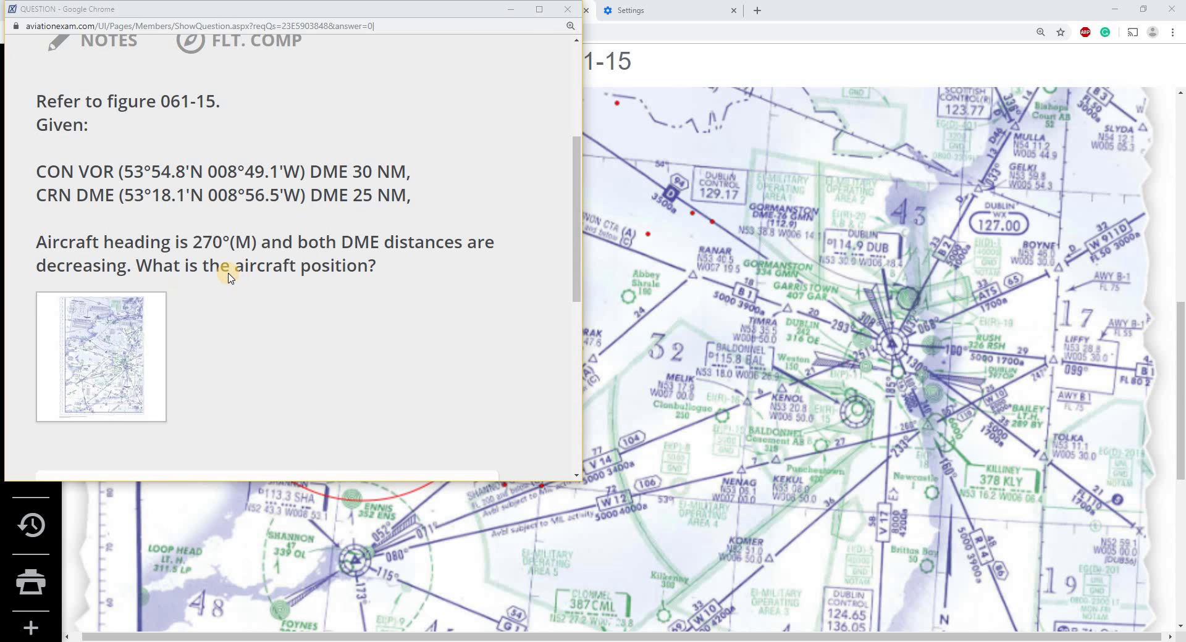
pyautogui.scroll(-6, 228, 278)
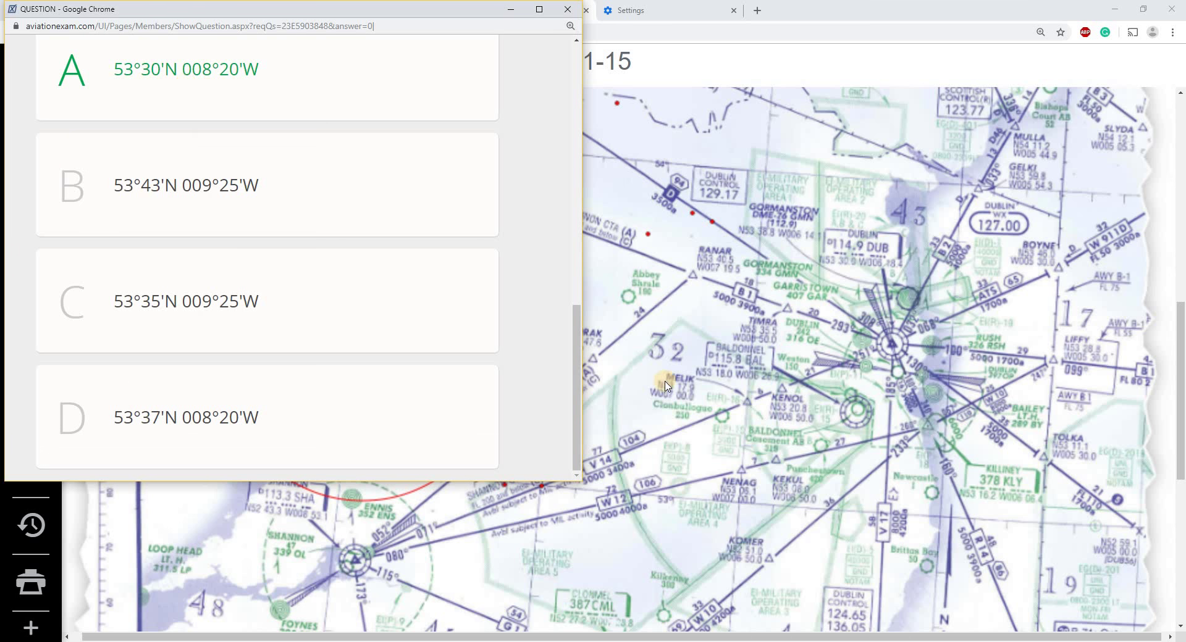
pyautogui.click(665, 386)
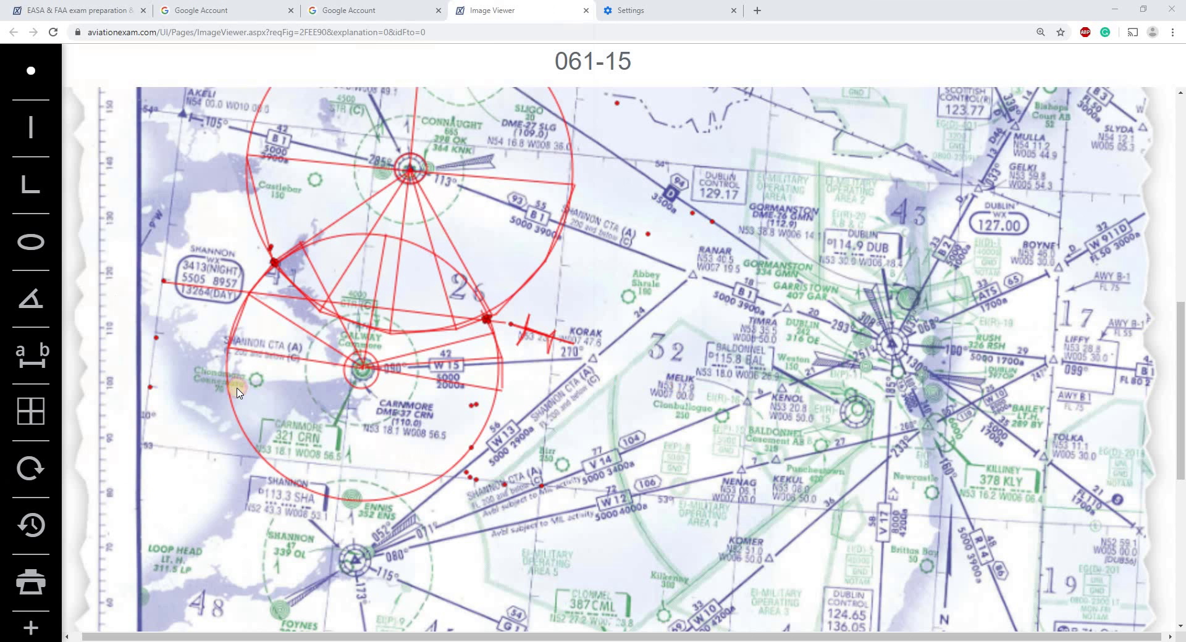
pyautogui.click(540, 485)
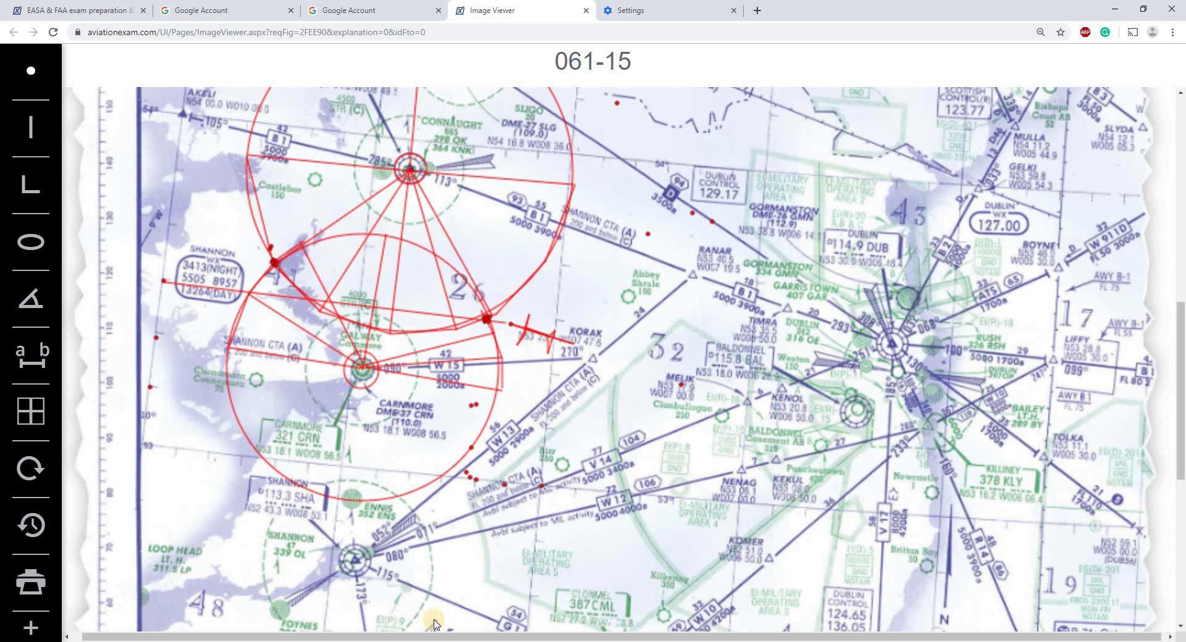
pyautogui.click(444, 604)
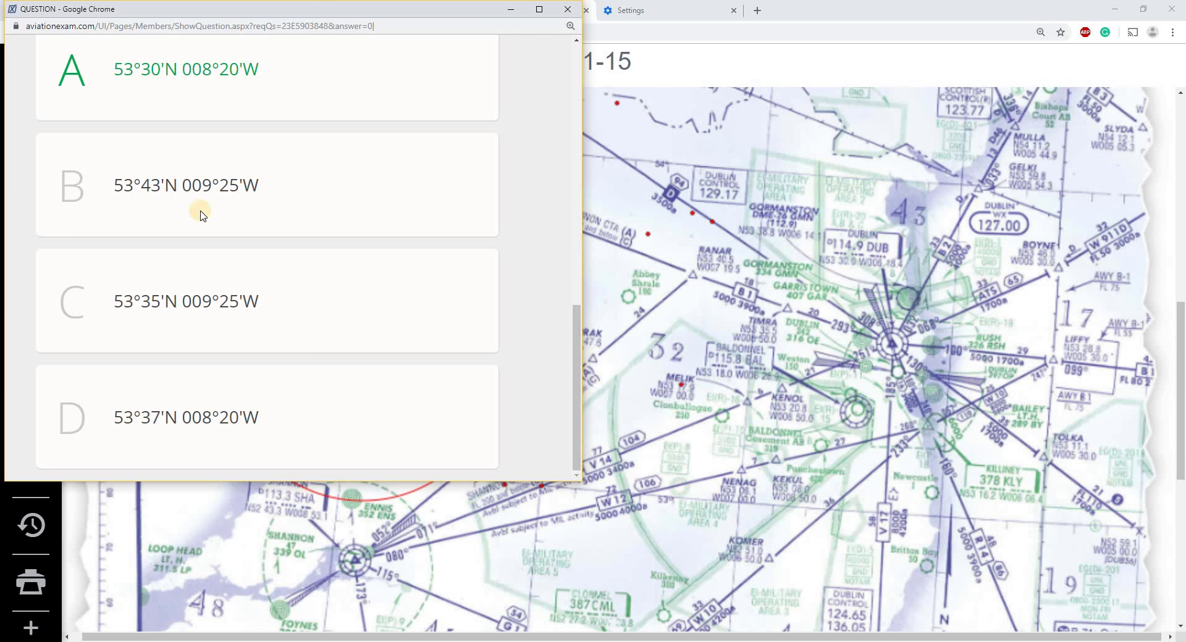
pyautogui.scroll(3, 726, 298)
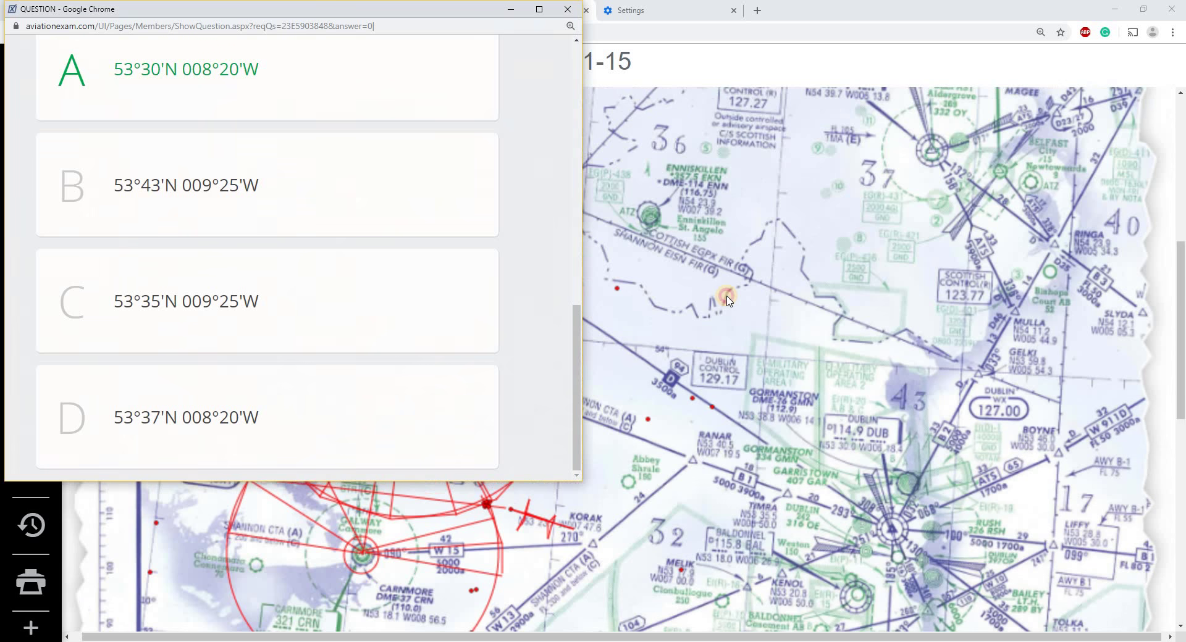
pyautogui.click(726, 298)
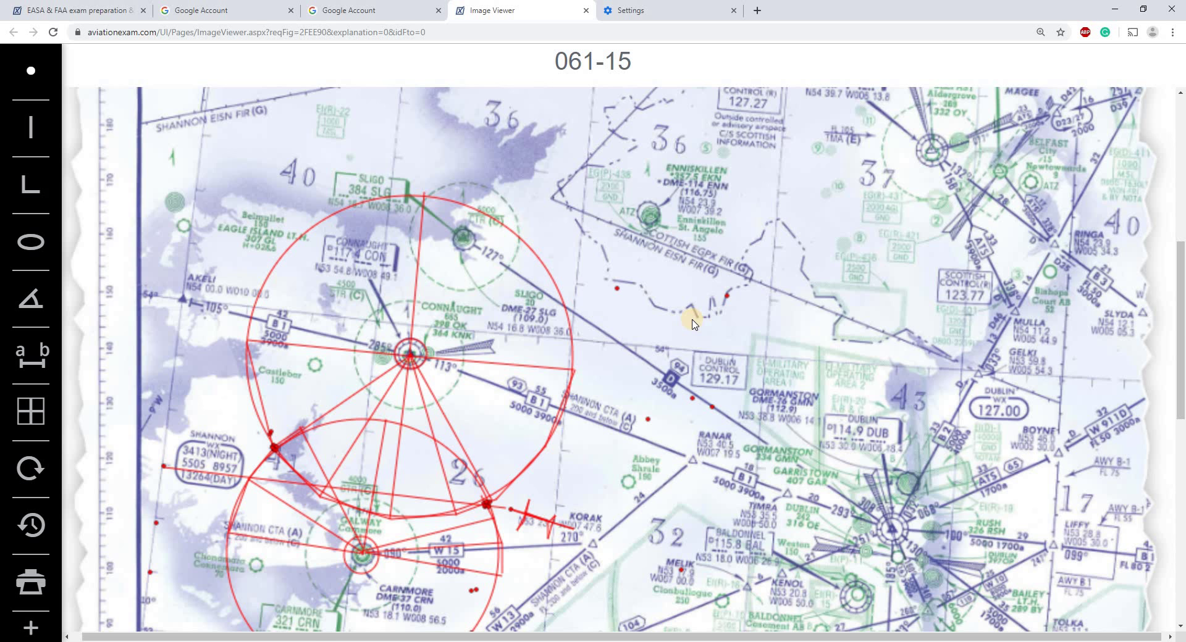
pyautogui.scroll(-2, 693, 323)
pyautogui.scroll(1, 657, 330)
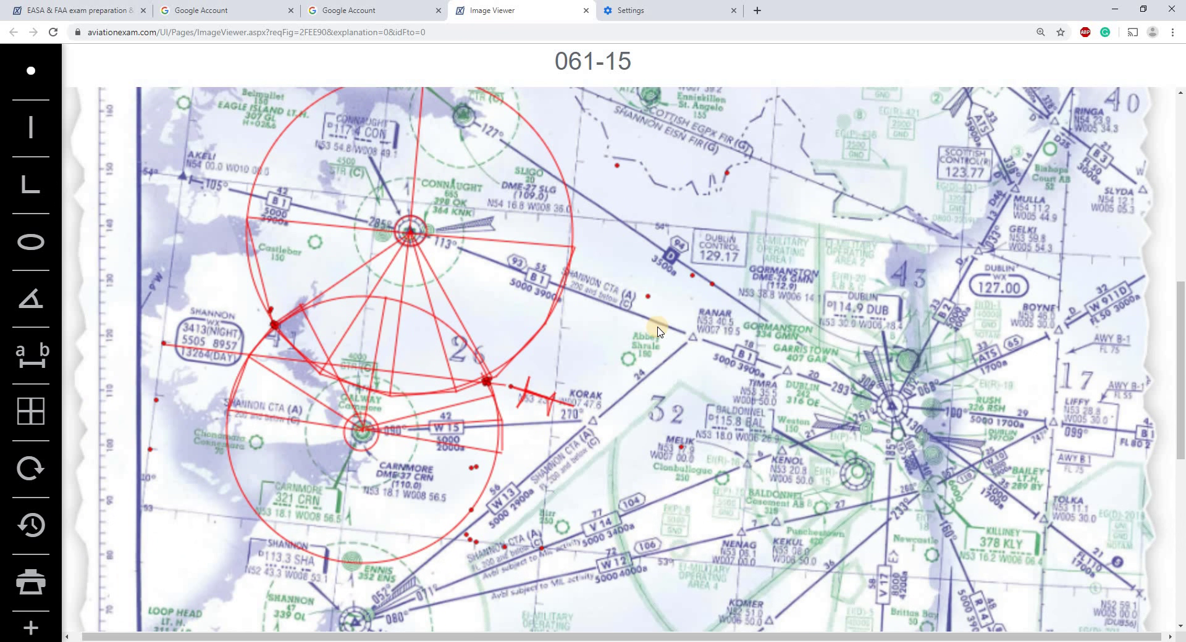